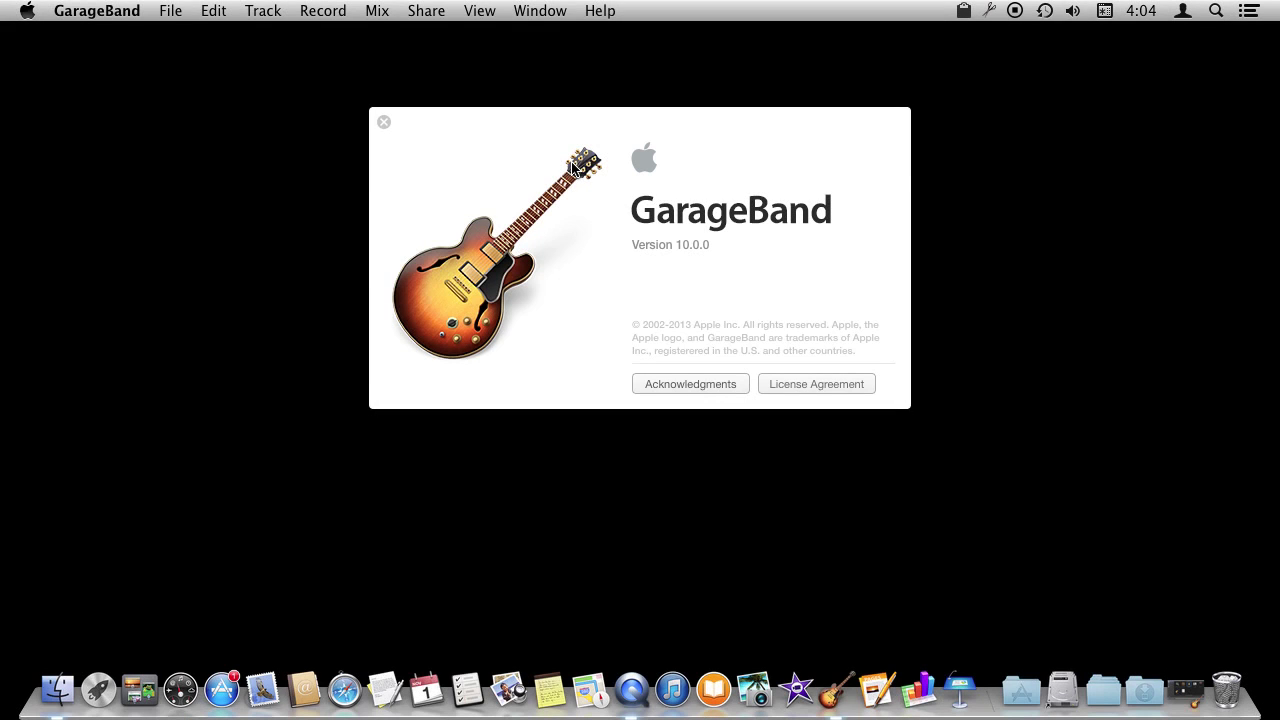
- Start an empty project and create a Classic Electric Piano software instrument track
{"action": "left_click", "coordinate": [1186, 689]}
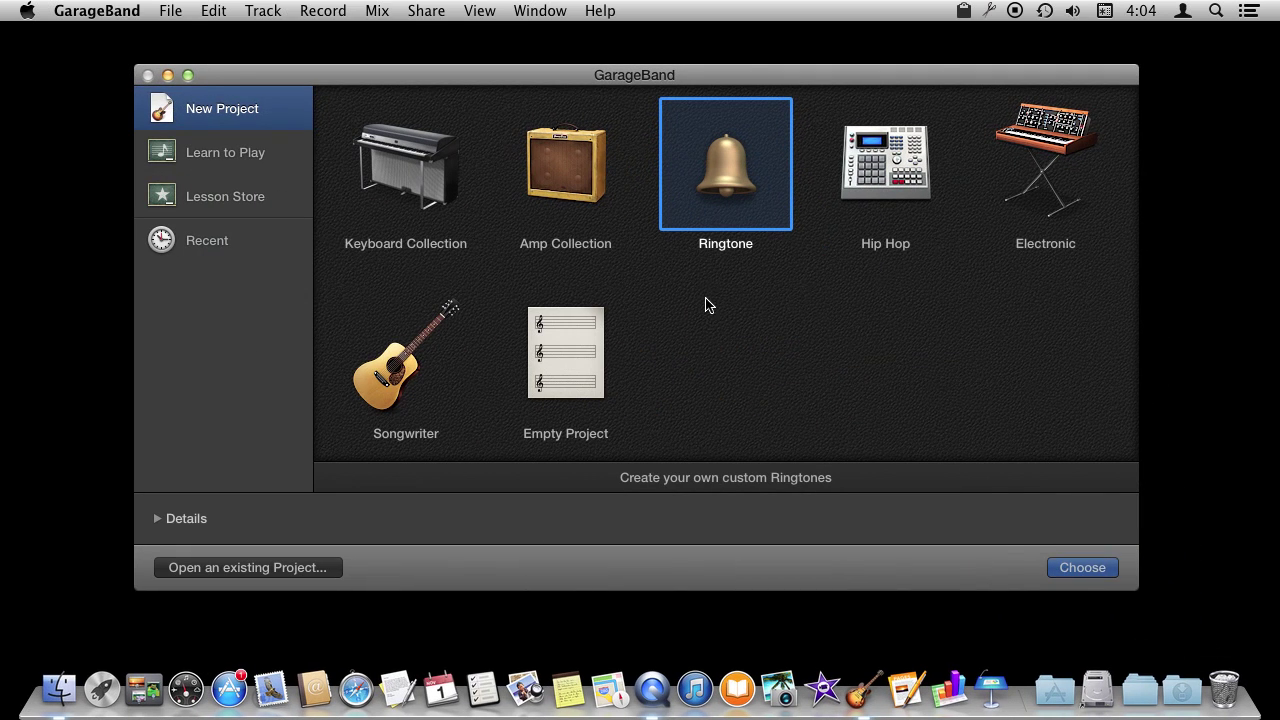
{"action": "left_click", "coordinate": [556, 373]}
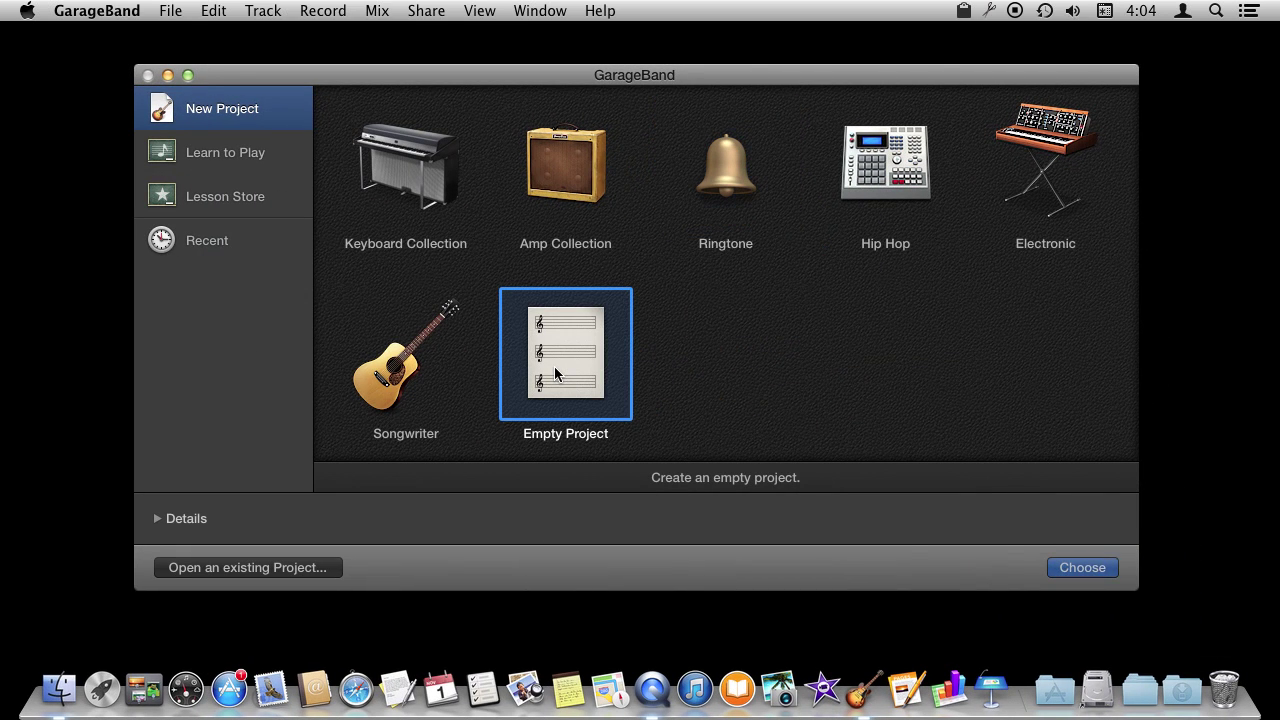
{"action": "left_click", "coordinate": [1110, 568]}
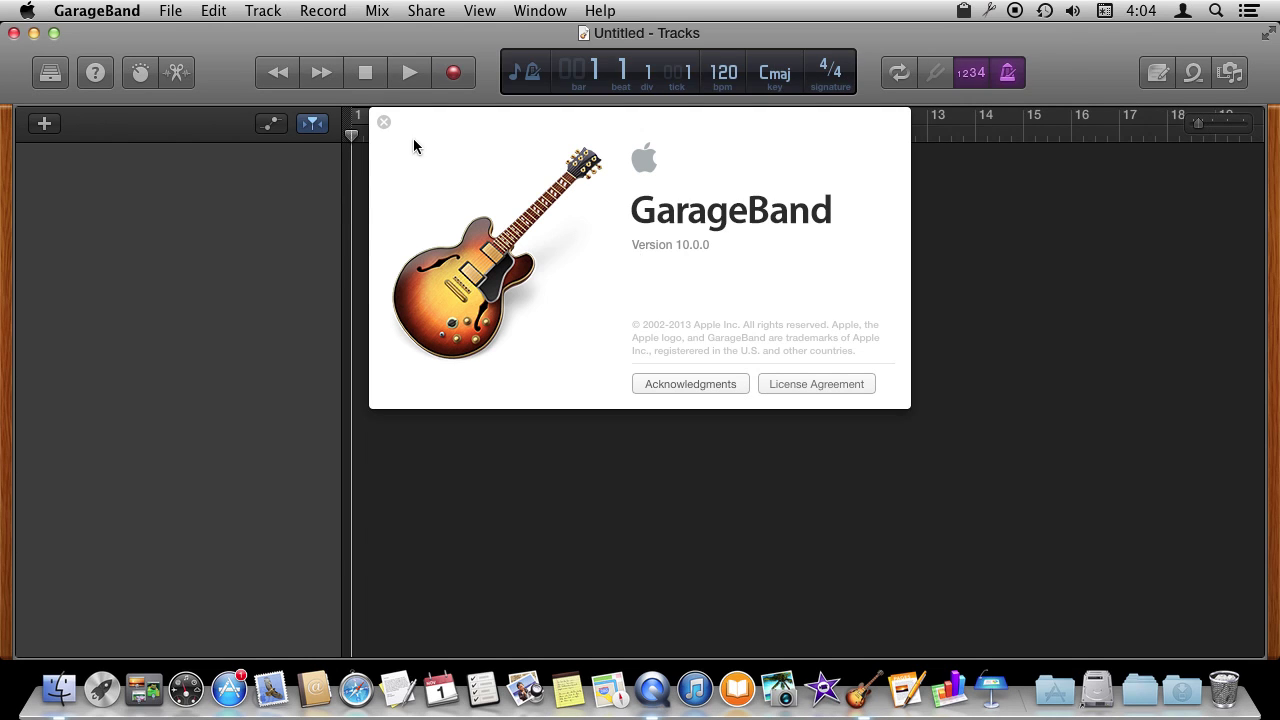
{"action": "left_click", "coordinate": [384, 122]}
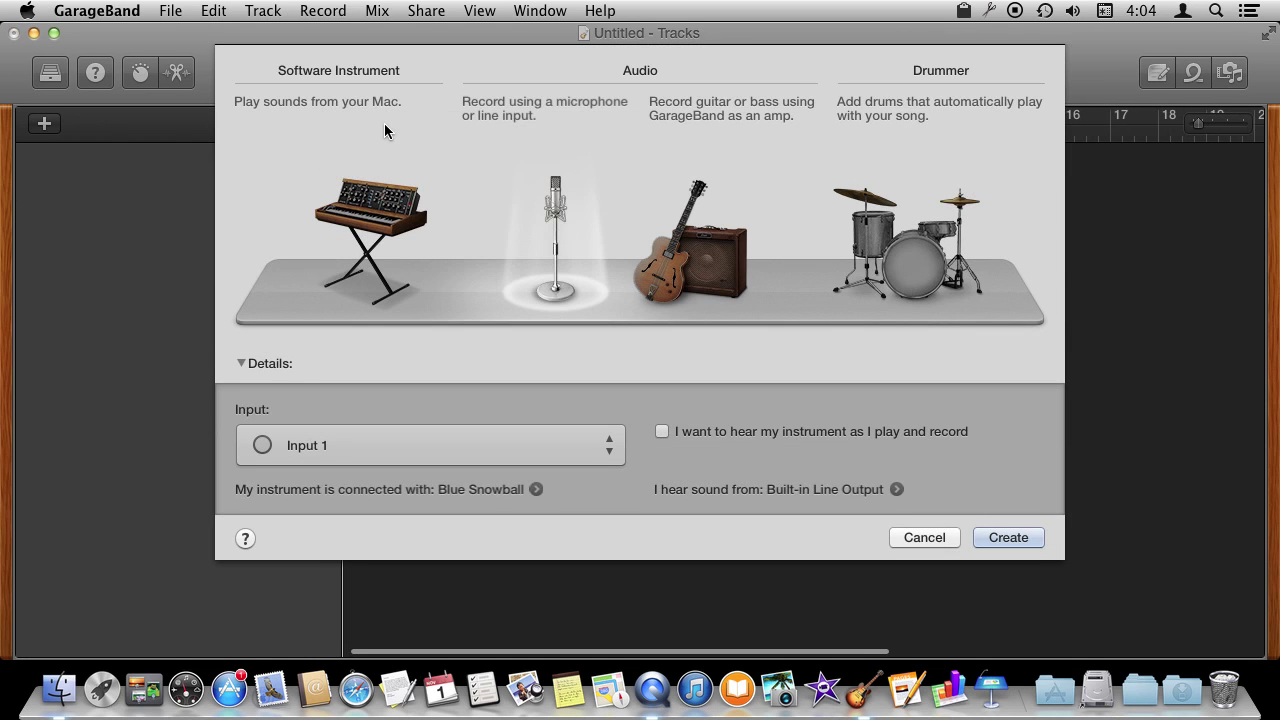
{"action": "left_click", "coordinate": [315, 160]}
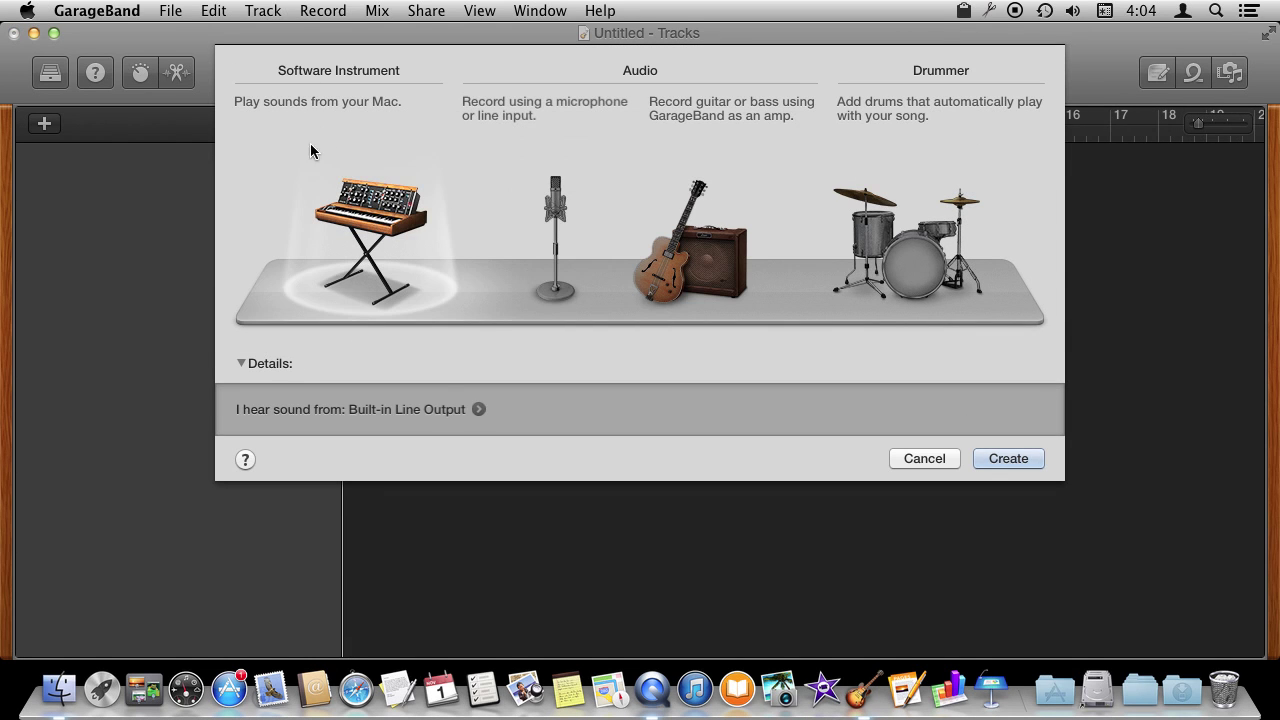
{"action": "left_click", "coordinate": [1010, 458]}
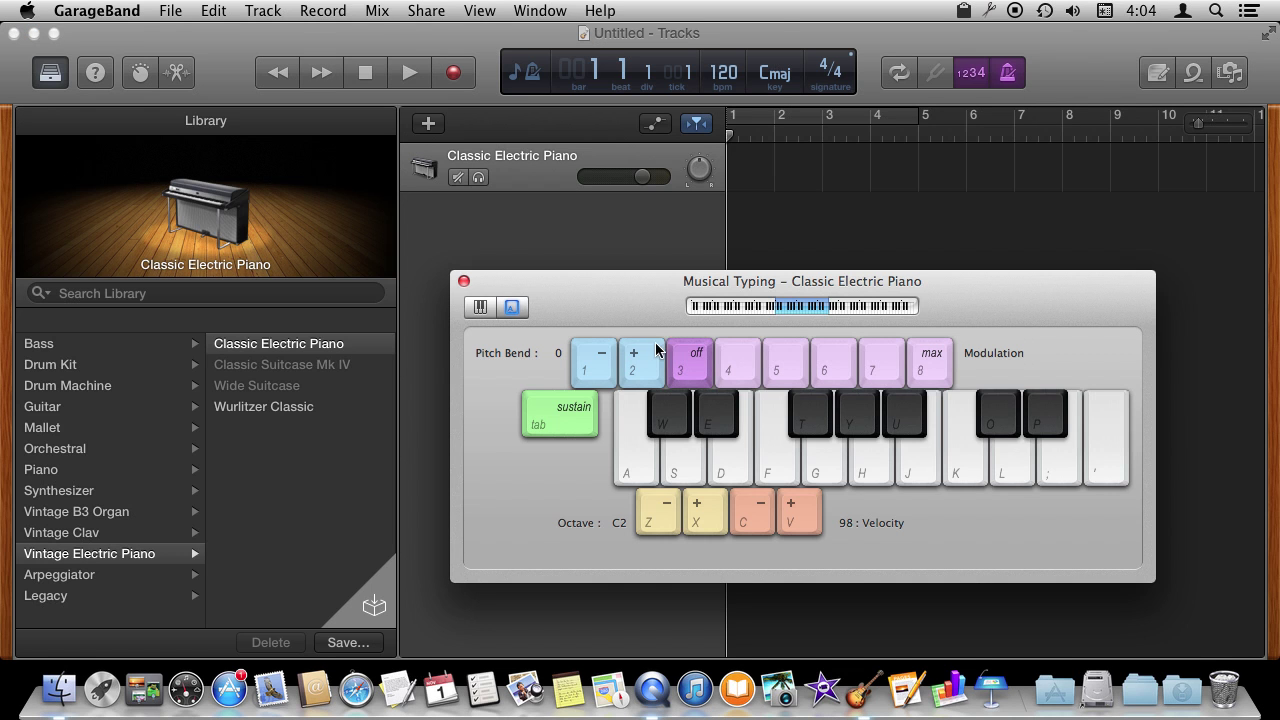
- Close the Musical Typing keyboard, hide the Library, and open the Loops browser
{"action": "left_click_drag", "start_coordinate": [625, 306], "coordinate": [521, 270]}
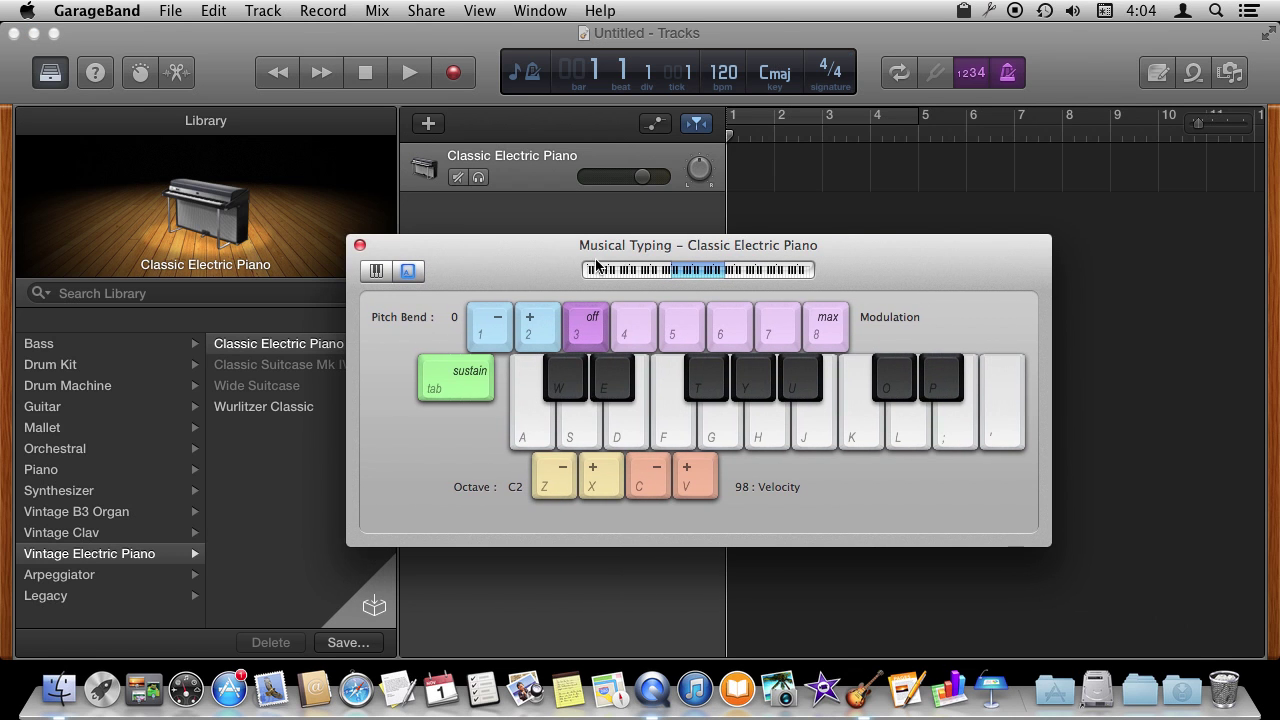
{"action": "left_click", "coordinate": [360, 246]}
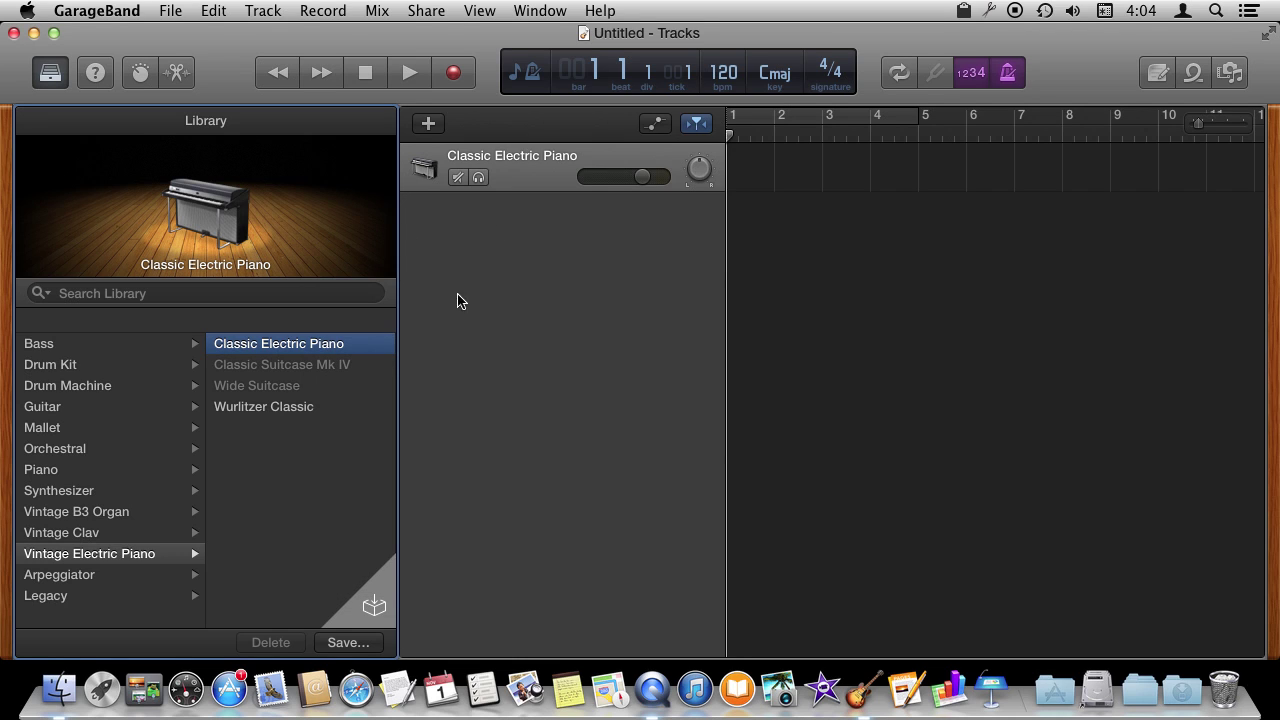
{"action": "left_click", "coordinate": [50, 74]}
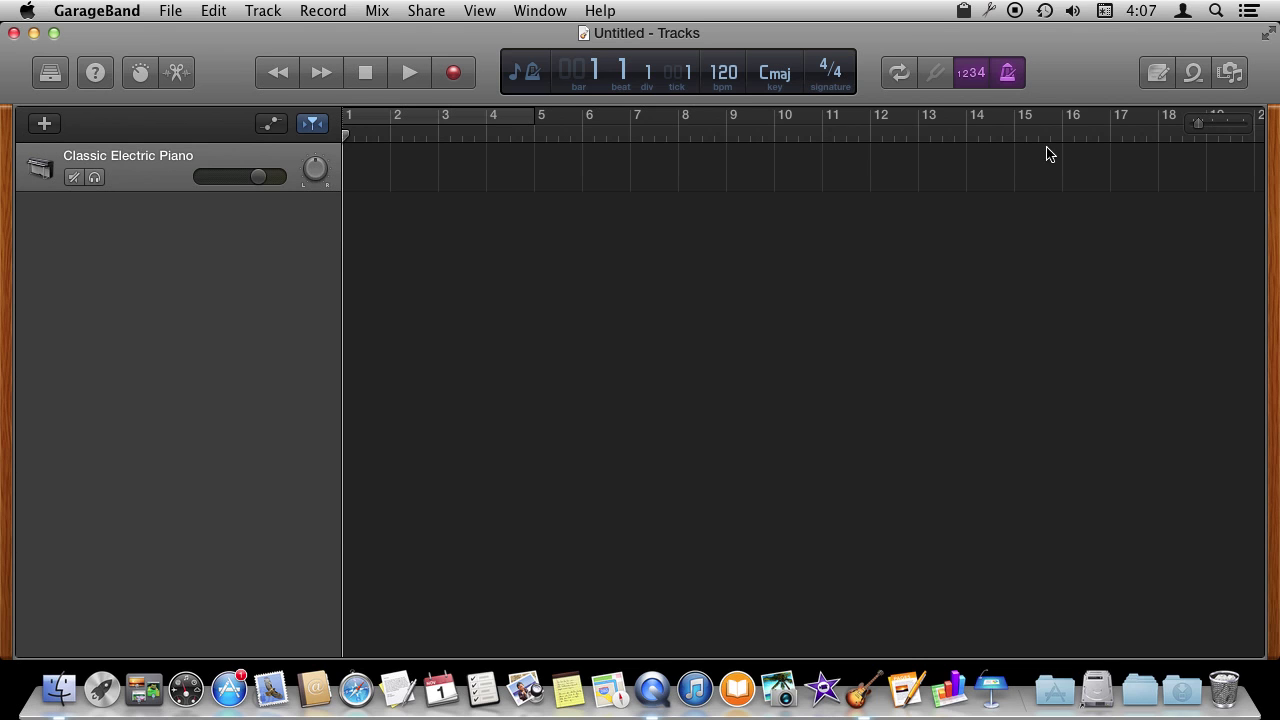
{"action": "left_click", "coordinate": [1200, 74]}
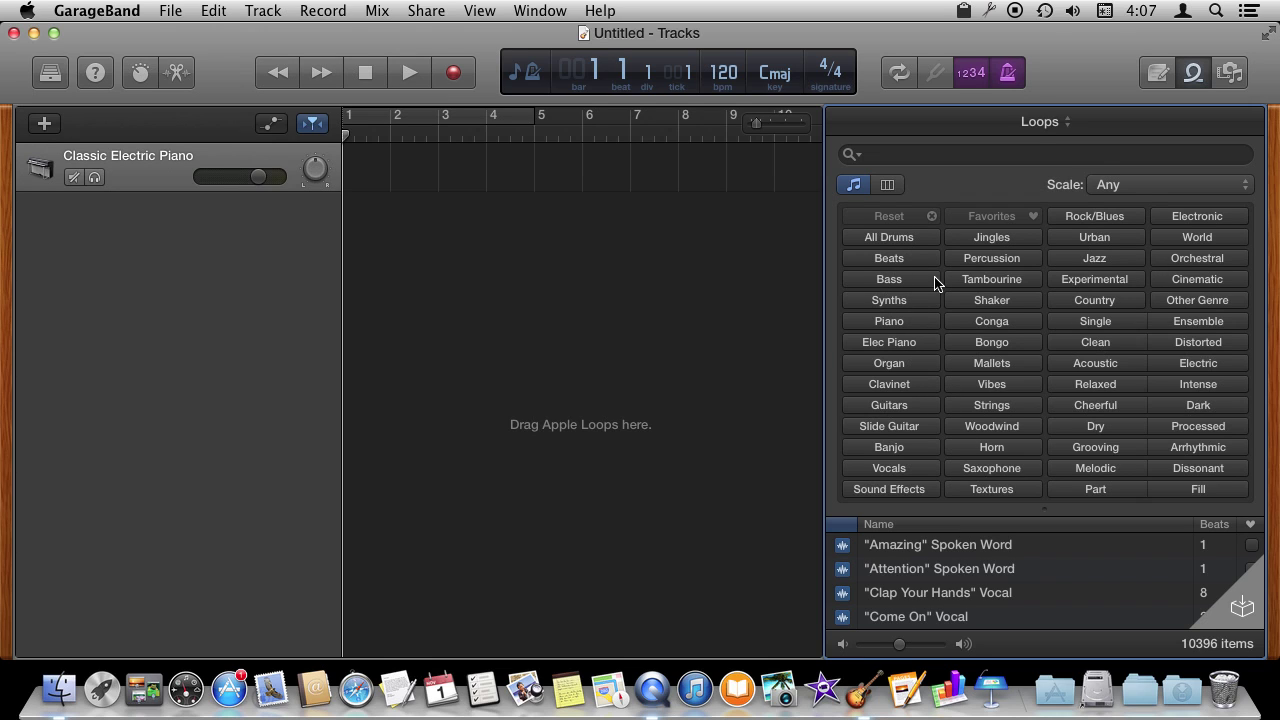
- Filter loops by Piano, Jazz and Clean, then reset the keyword filters
{"action": "left_click", "coordinate": [899, 322]}
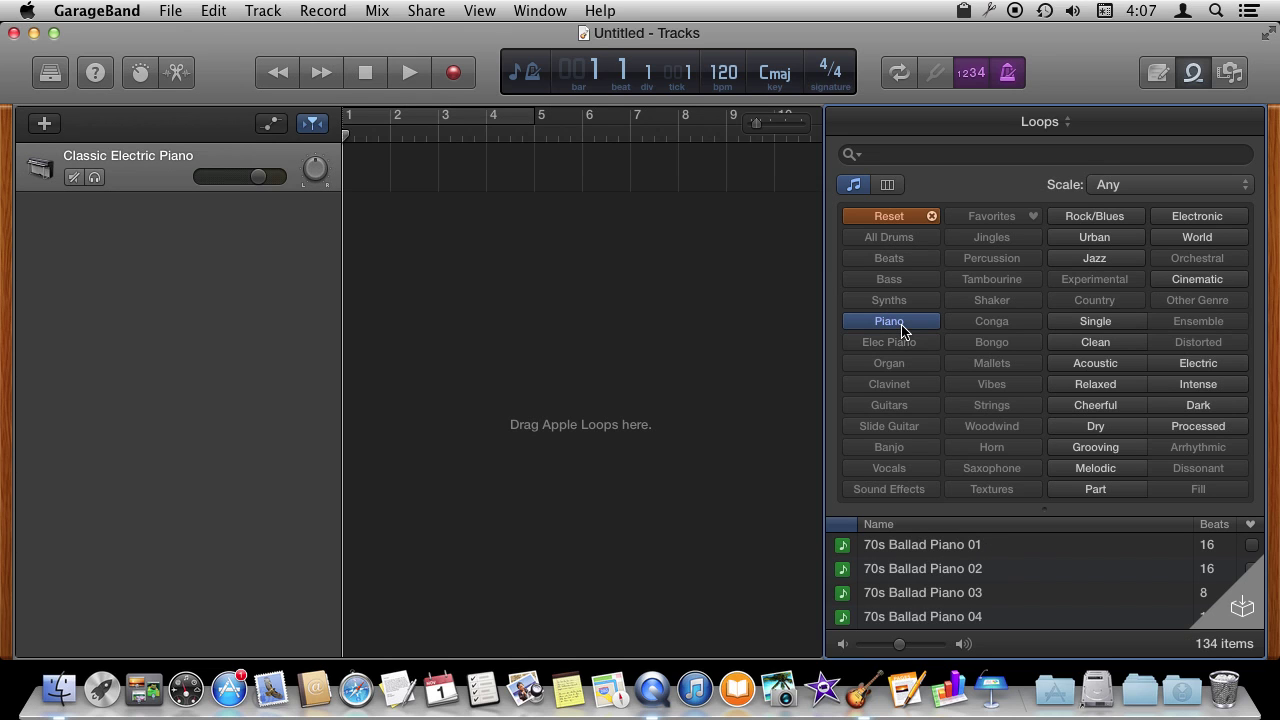
{"action": "left_click", "coordinate": [1112, 260]}
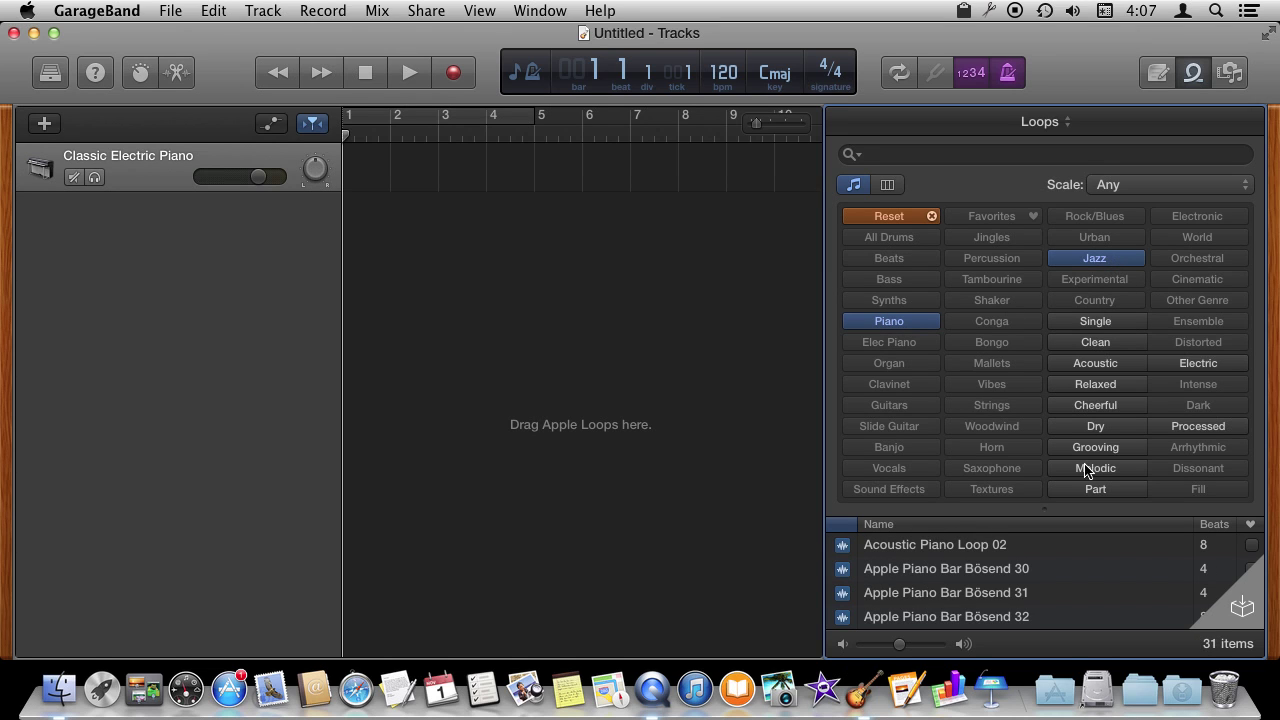
{"action": "left_click", "coordinate": [1113, 343]}
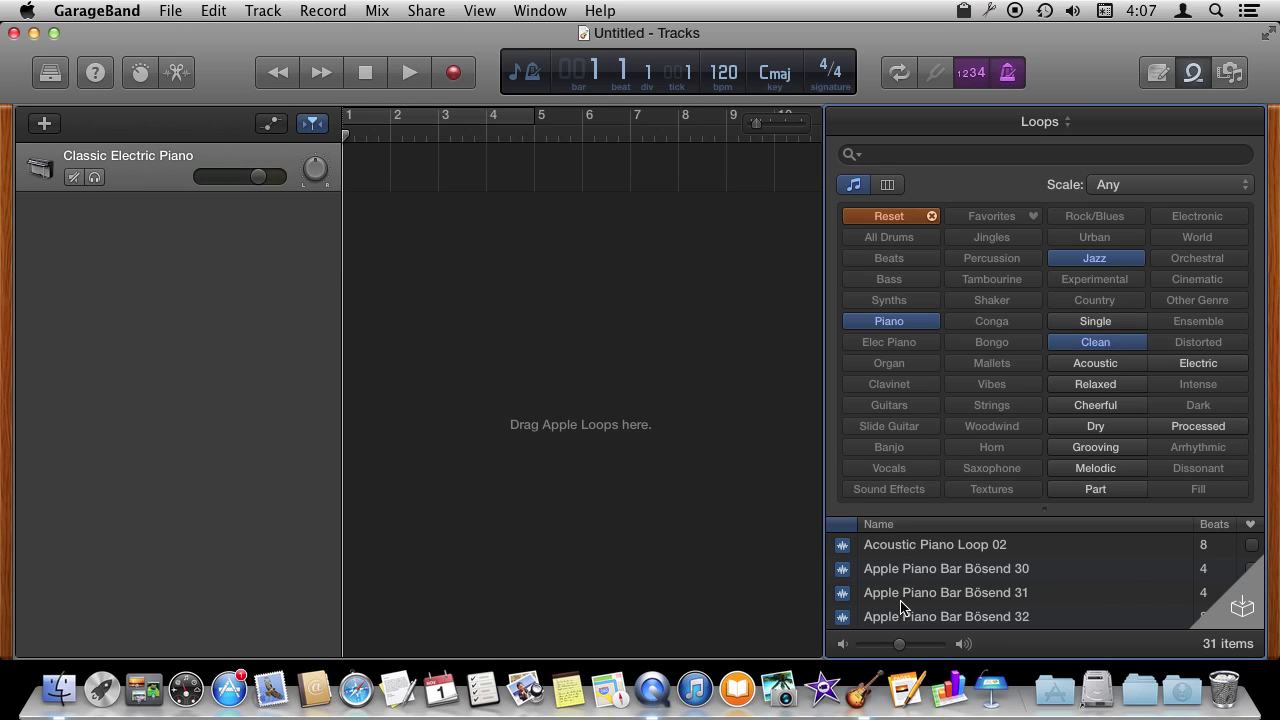
{"action": "scroll", "coordinate": [906, 570], "scroll_direction": "down", "scroll_amount": 5}
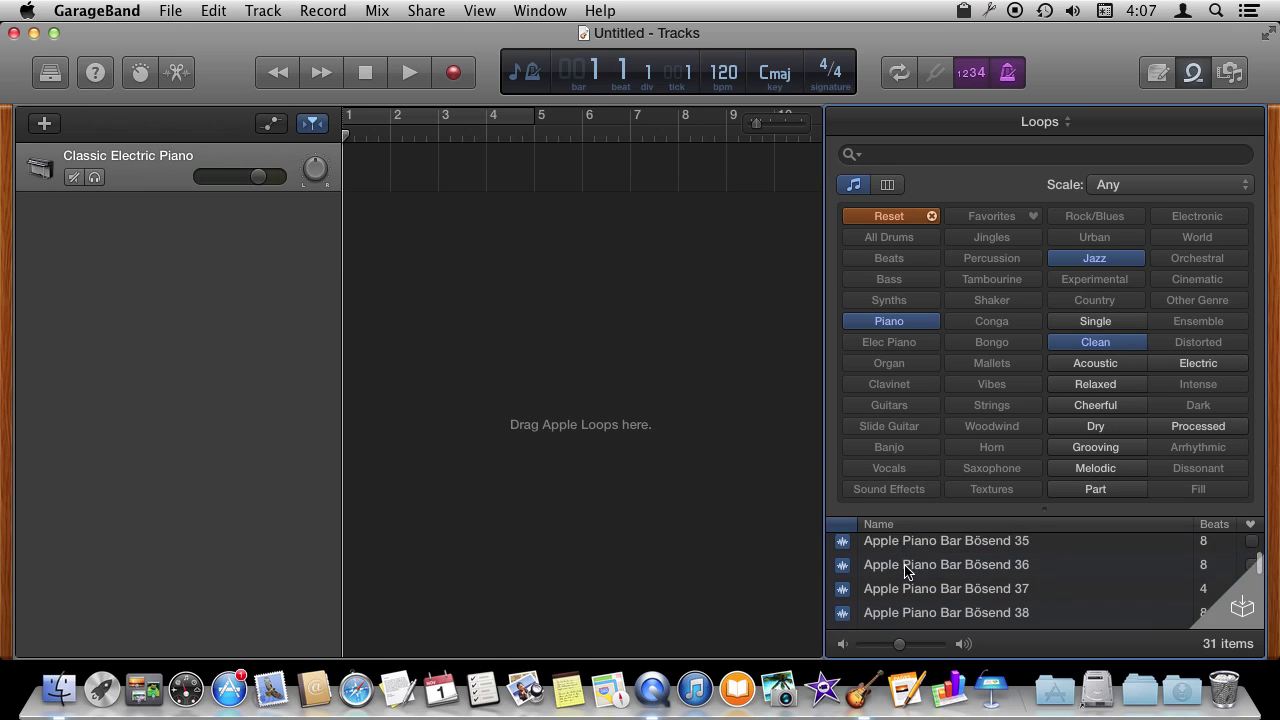
{"action": "scroll", "coordinate": [906, 570], "scroll_direction": "up", "scroll_amount": 3}
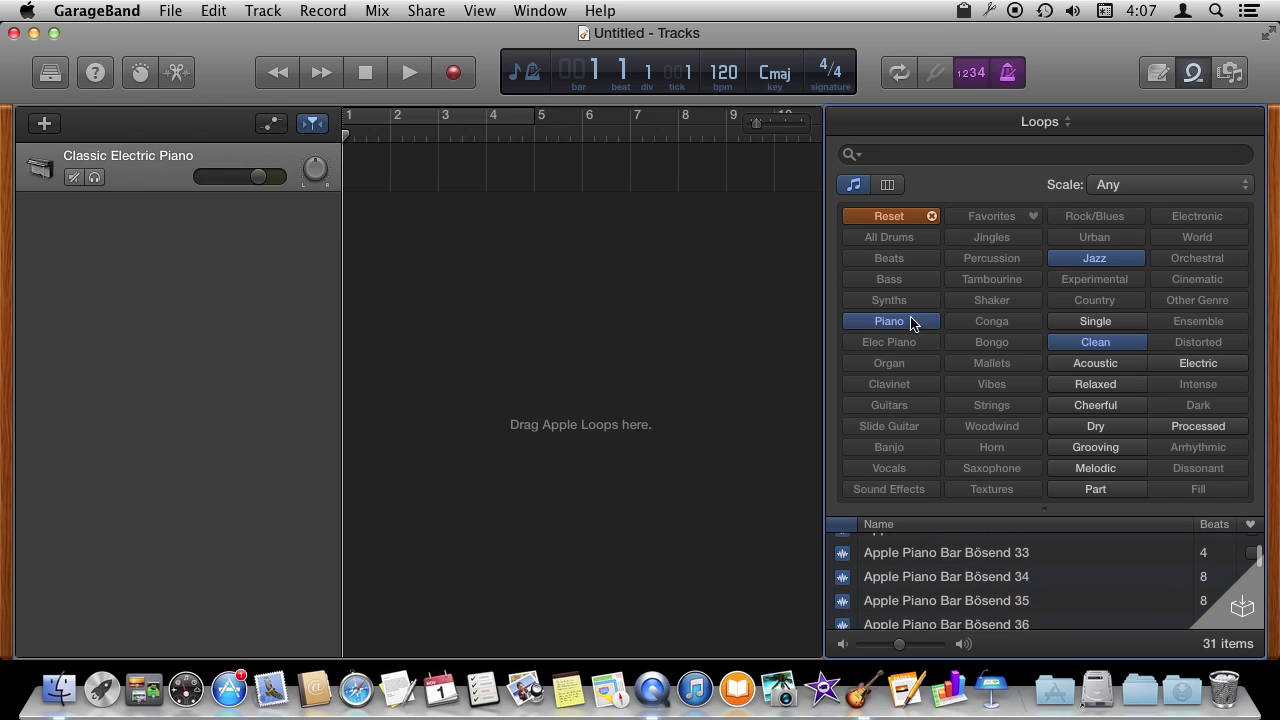
{"action": "left_click", "coordinate": [908, 218]}
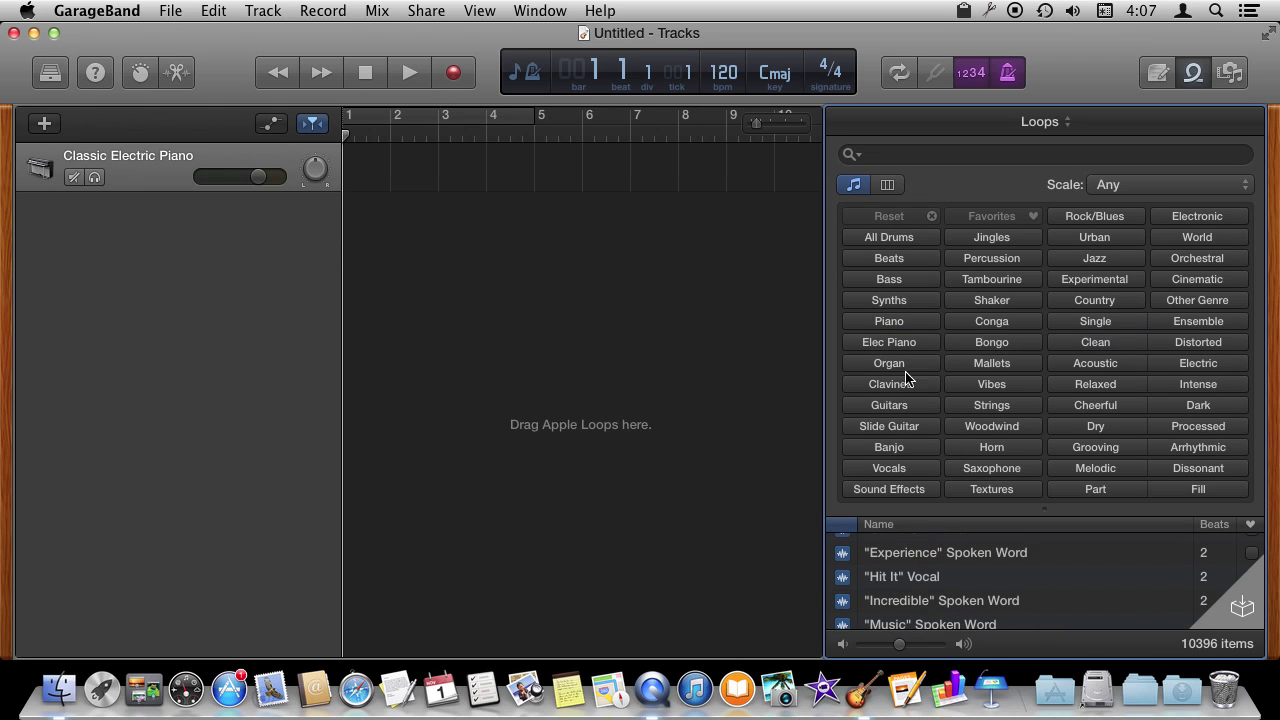
- Filter loops by Guitars, Grooving and Intense, then reset to all 10396 loops
{"action": "left_click", "coordinate": [889, 405]}
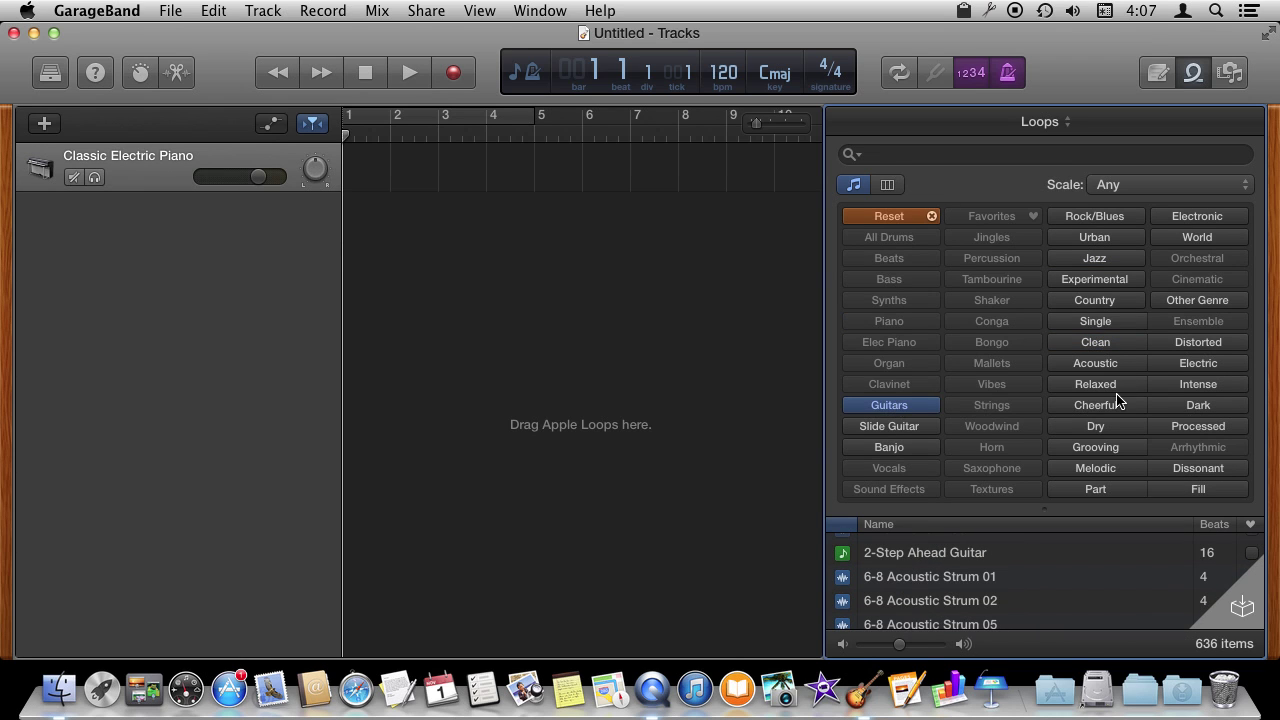
{"action": "left_click", "coordinate": [1112, 448]}
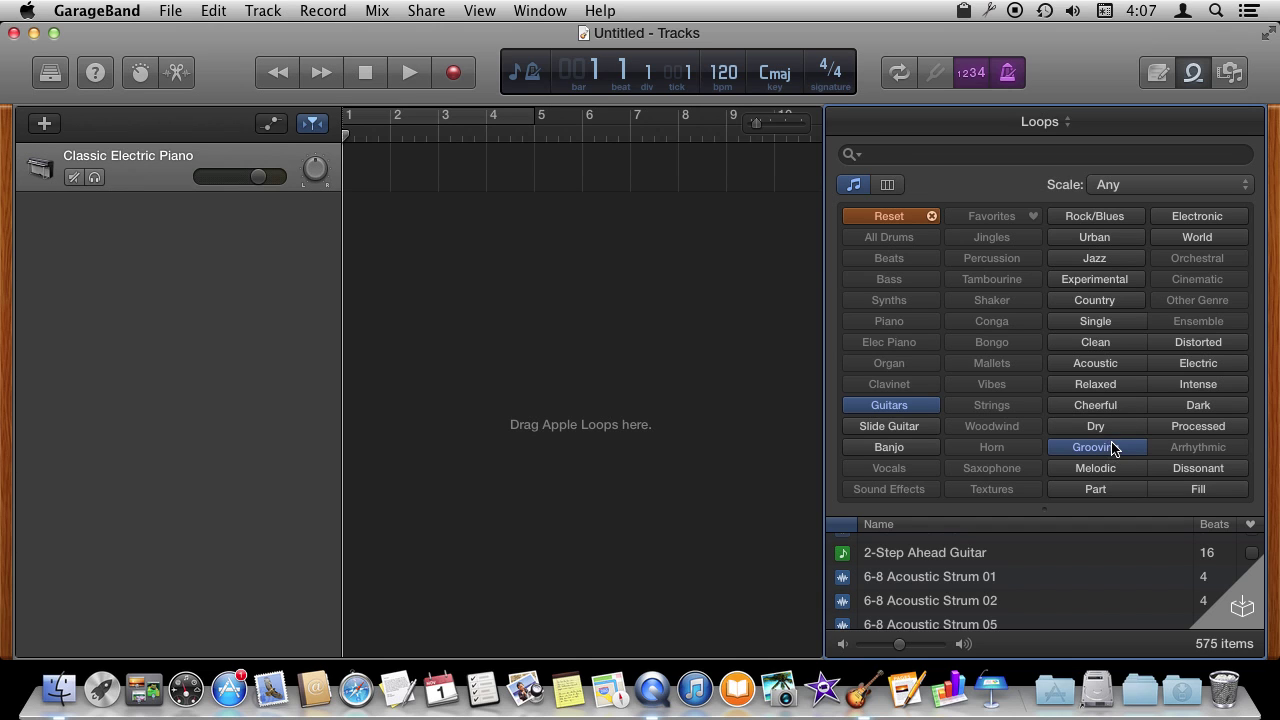
{"action": "left_click", "coordinate": [1214, 386]}
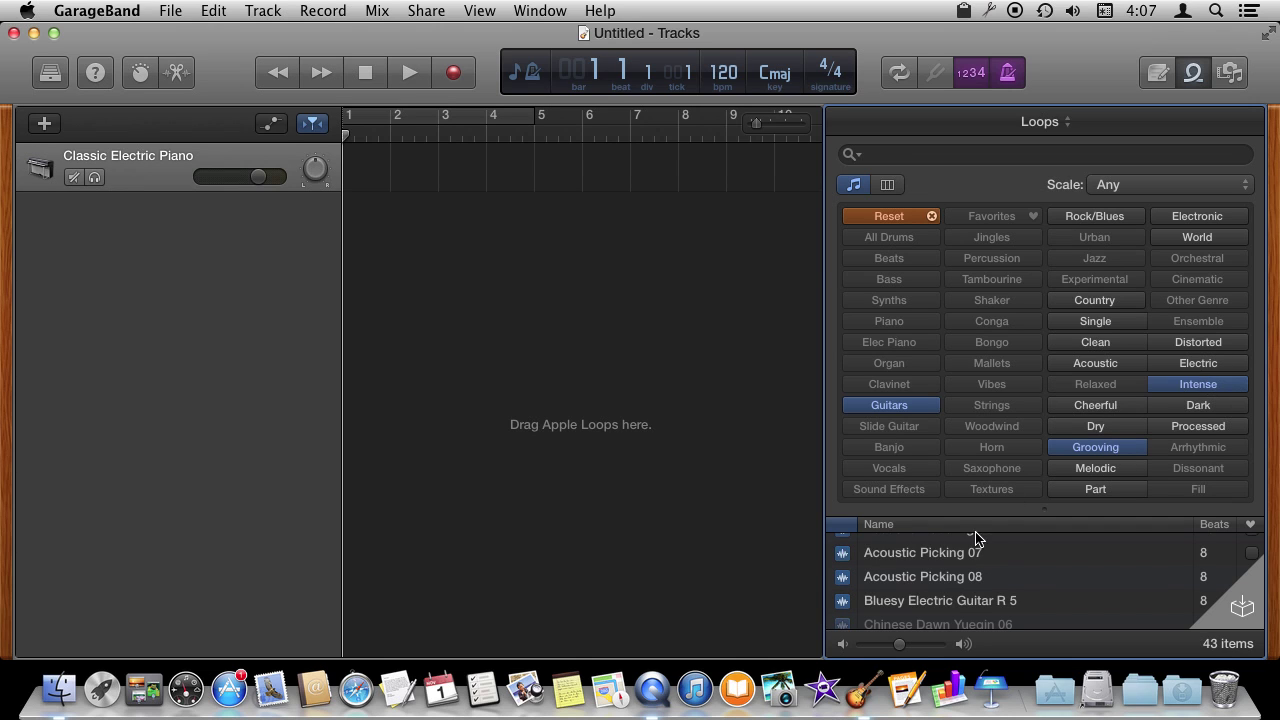
{"action": "scroll", "coordinate": [905, 576], "scroll_direction": "up", "scroll_amount": 3}
{"action": "scroll", "coordinate": [905, 576], "scroll_direction": "down", "scroll_amount": 5}
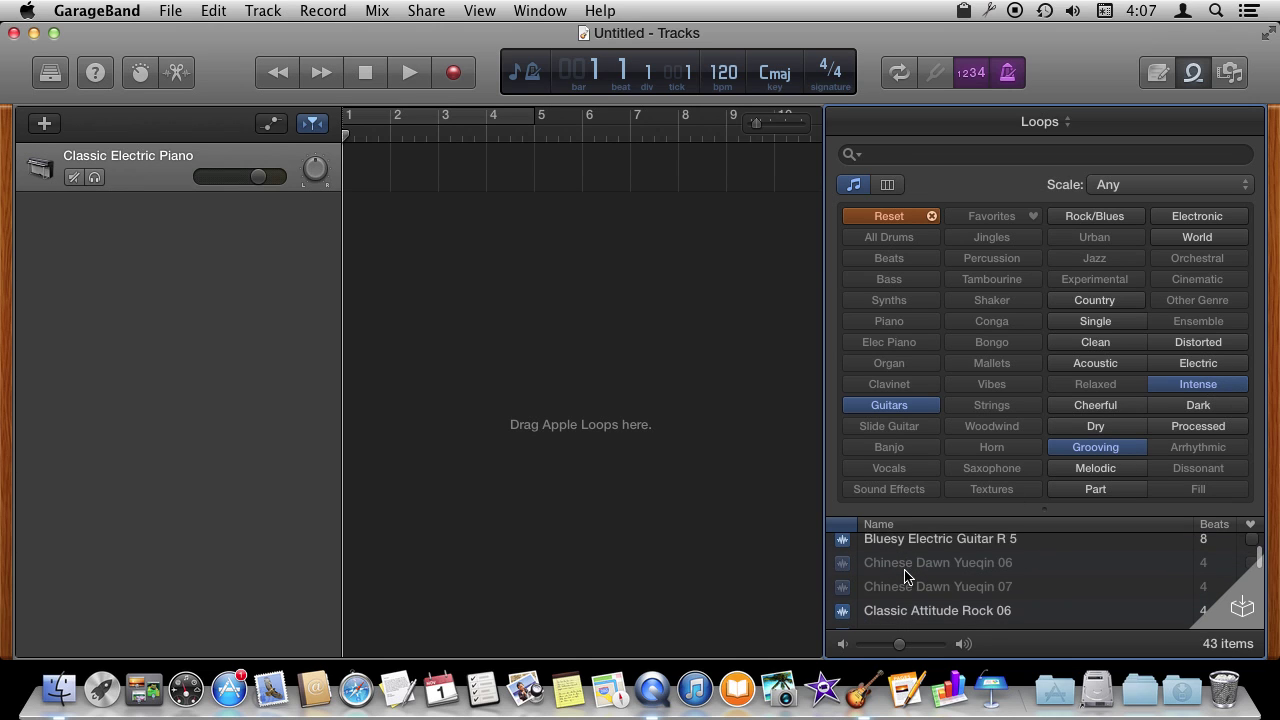
{"action": "scroll", "coordinate": [905, 576], "scroll_direction": "up", "scroll_amount": 5}
{"action": "left_click", "coordinate": [912, 214]}
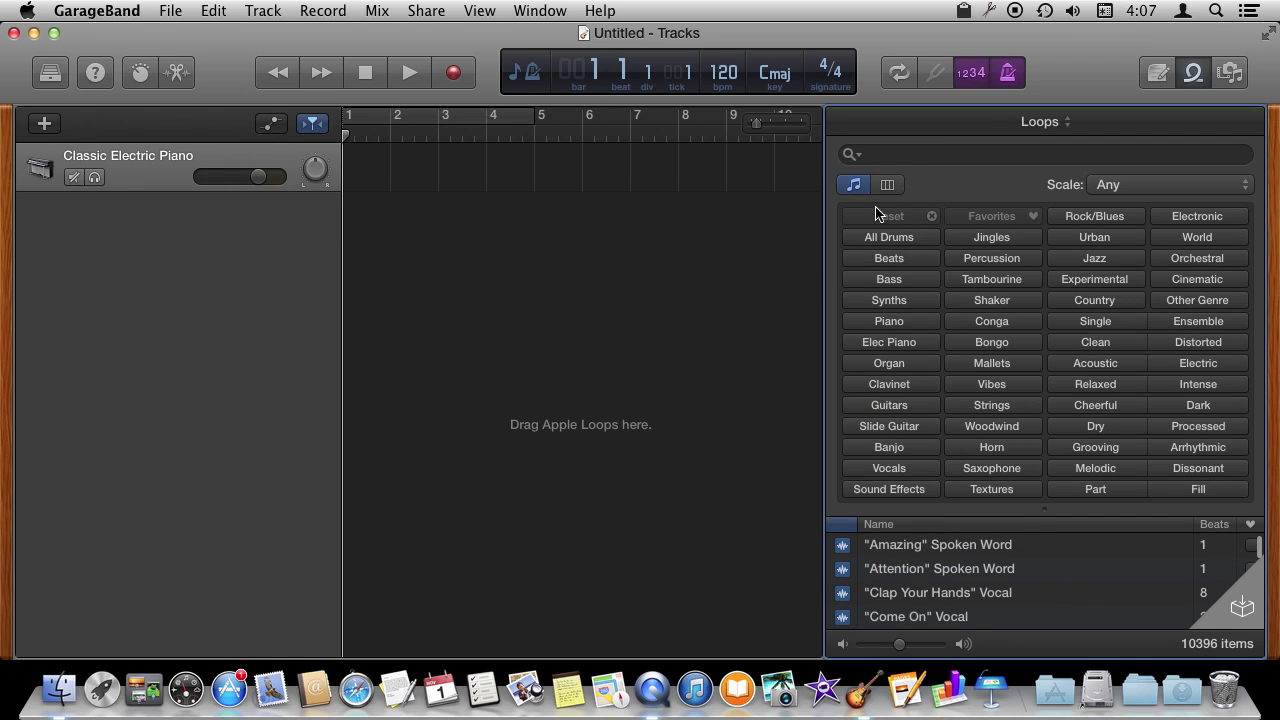
{"action": "scroll", "coordinate": [894, 608], "scroll_direction": "down", "scroll_amount": 5}
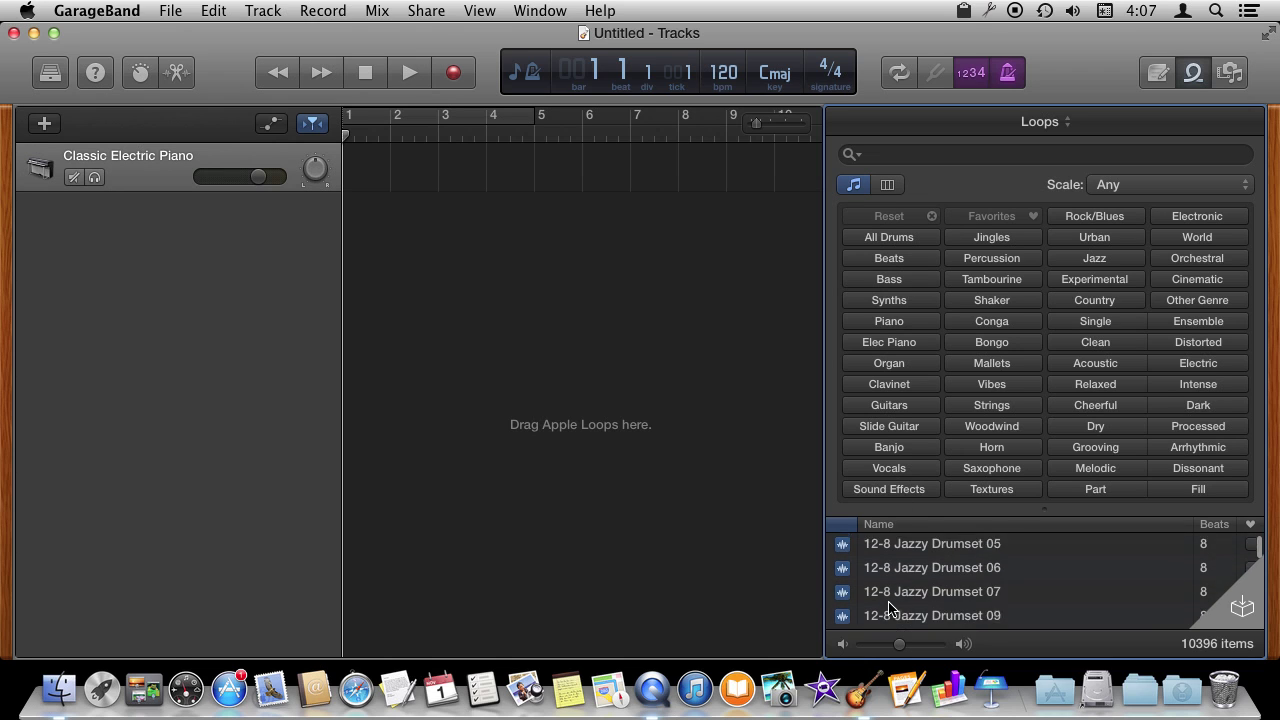
{"action": "scroll", "coordinate": [889, 607], "scroll_direction": "up", "scroll_amount": 5}
{"action": "scroll", "coordinate": [889, 607], "scroll_direction": "down", "scroll_amount": 2}
{"action": "scroll", "coordinate": [889, 607], "scroll_direction": "down", "scroll_amount": 2}
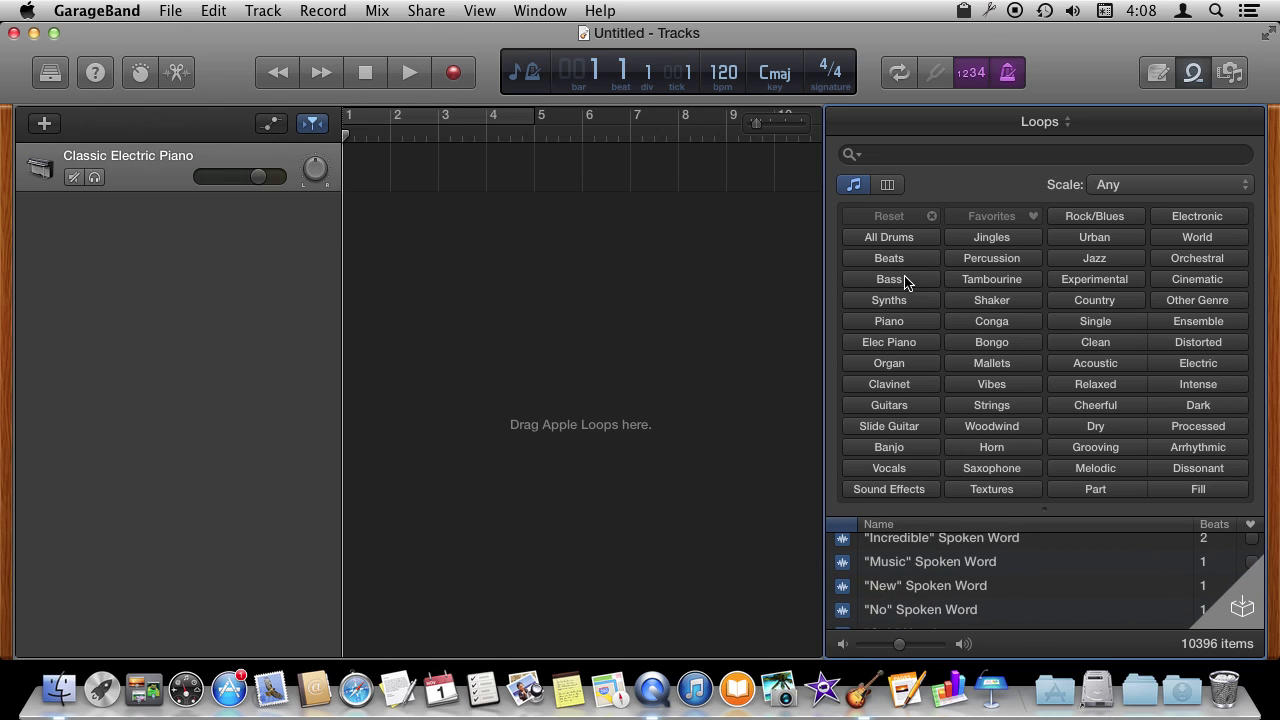
- Filter to Urban bass loops, preview Electric Slap Bass 15, and place it at bar 1
{"action": "left_click", "coordinate": [912, 280]}
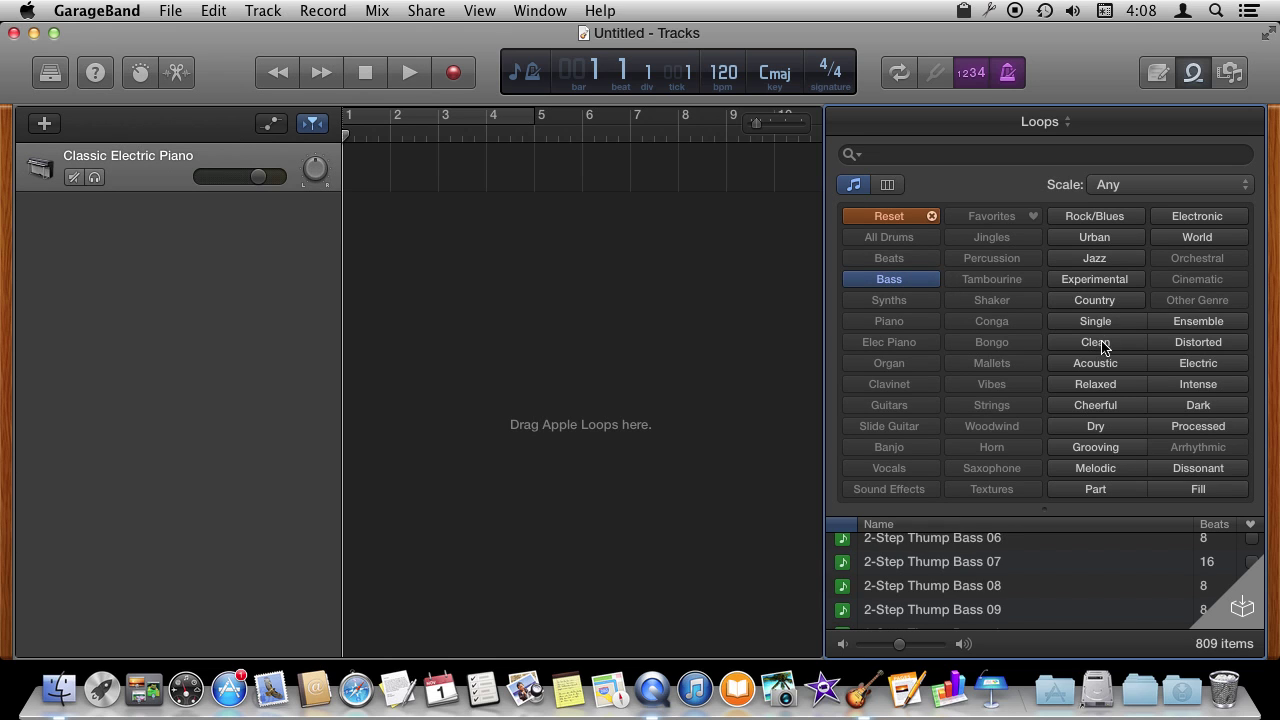
{"action": "left_click", "coordinate": [1116, 241]}
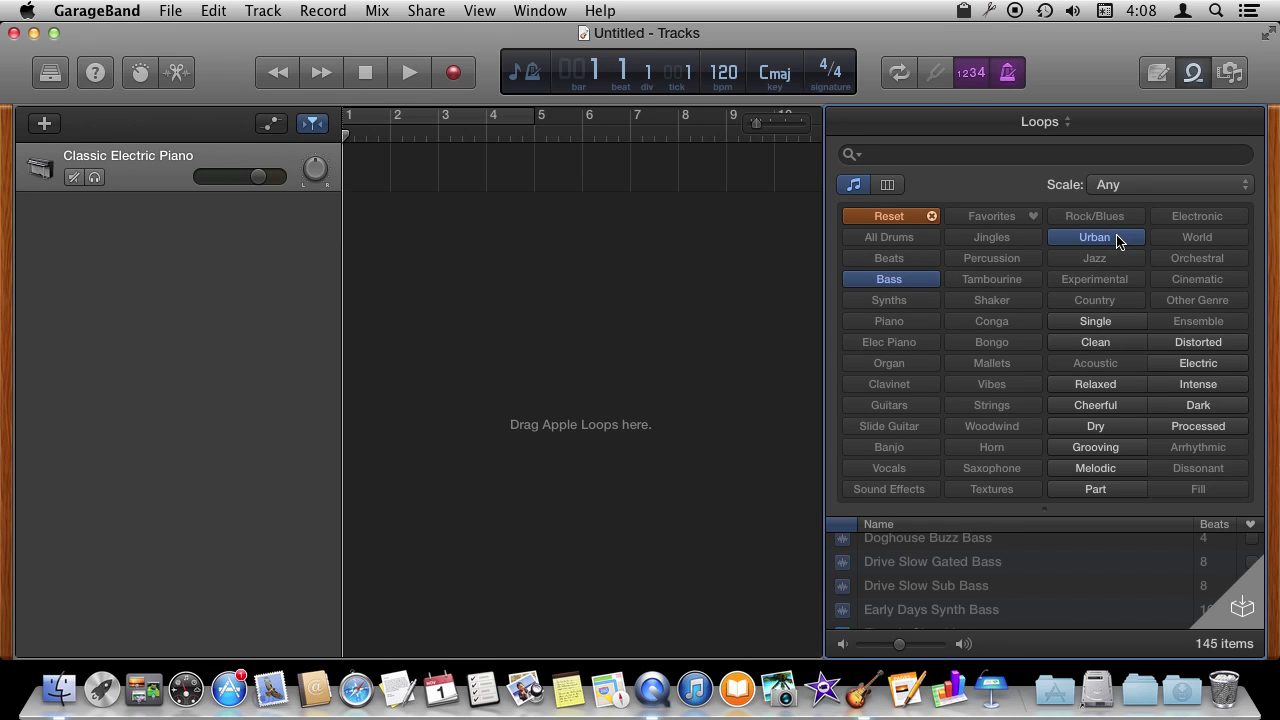
{"action": "scroll", "coordinate": [888, 560], "scroll_direction": "down", "scroll_amount": 8}
{"action": "scroll", "coordinate": [877, 574], "scroll_direction": "up", "scroll_amount": 2}
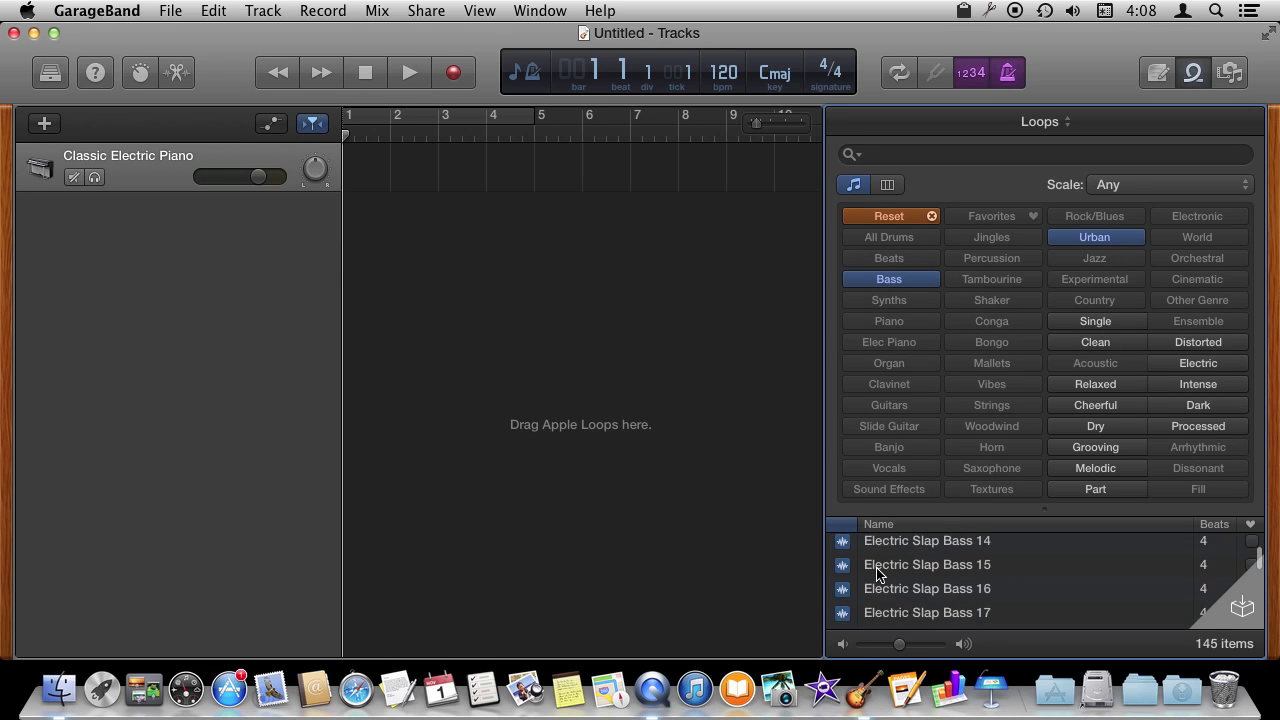
{"action": "left_click", "coordinate": [846, 567]}
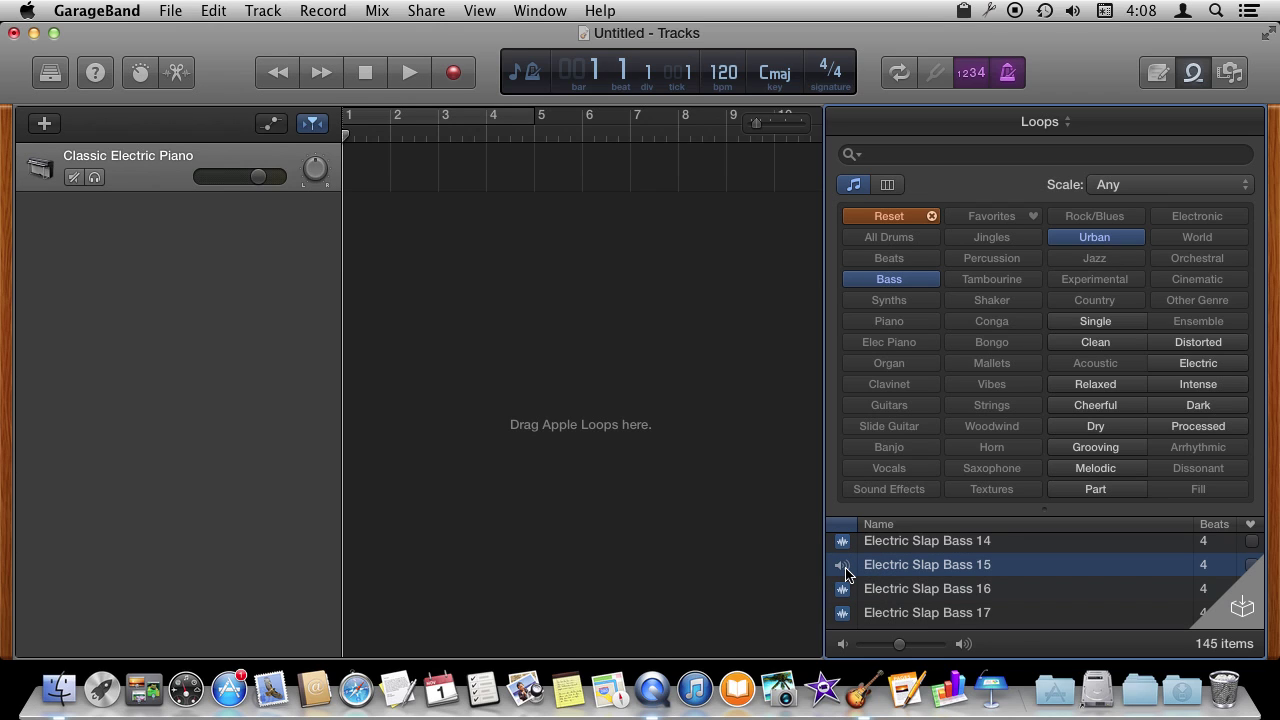
{"action": "left_click", "coordinate": [847, 567]}
{"action": "left_click_drag", "start_coordinate": [842, 568], "coordinate": [366, 224]}
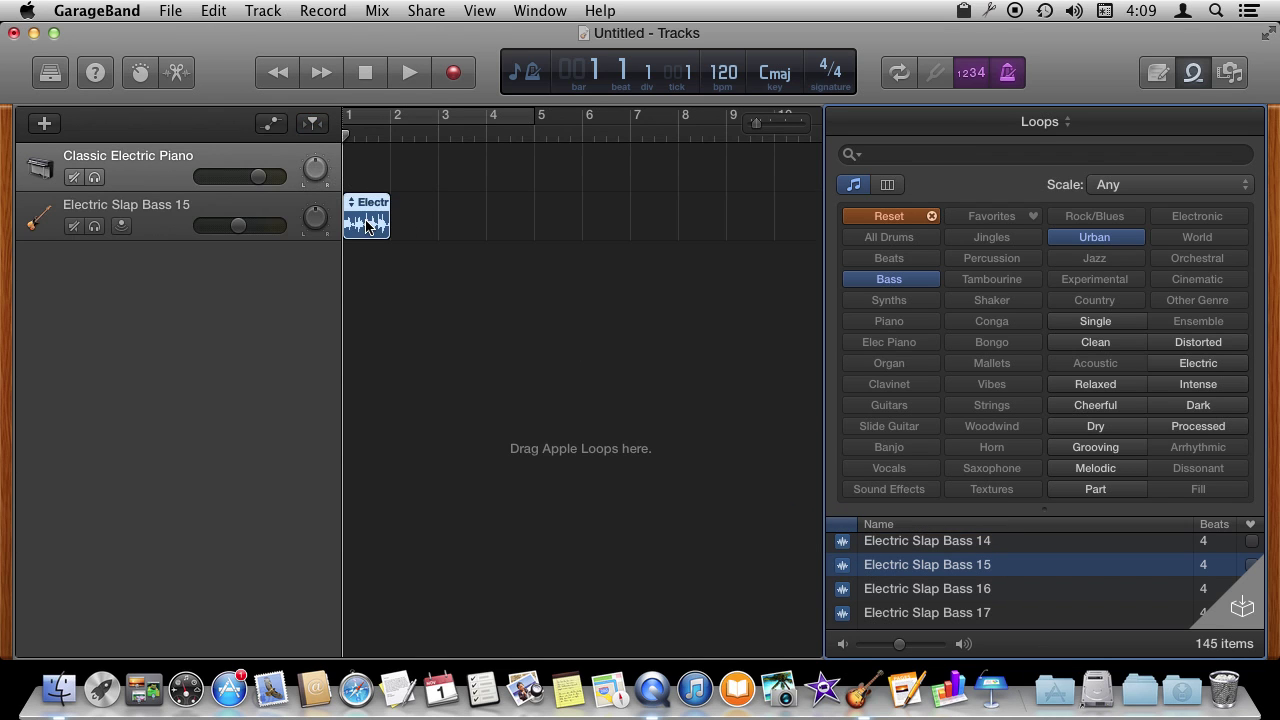
{"action": "left_click", "coordinate": [145, 183]}
- Delete the Classic Electric Piano track and loop the slap bass region out to bar 10
{"action": "key", "text": "super+BackSpace"}
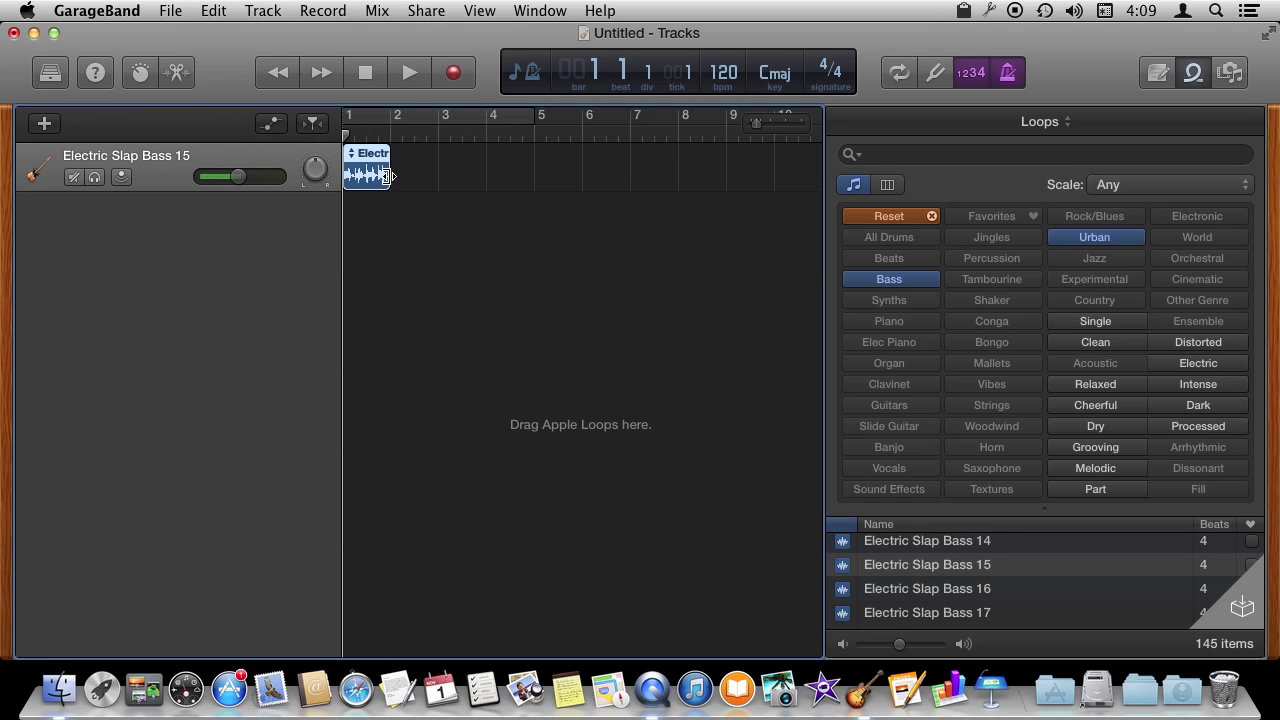
{"action": "mouse_move", "coordinate": [388, 176]}
{"action": "left_mouse_down"}
{"action": "mouse_move", "coordinate": [408, 177]}
{"action": "mouse_move", "coordinate": [390, 168]}
{"action": "left_mouse_up"}
{"action": "left_click_drag", "start_coordinate": [394, 154], "coordinate": [776, 168]}
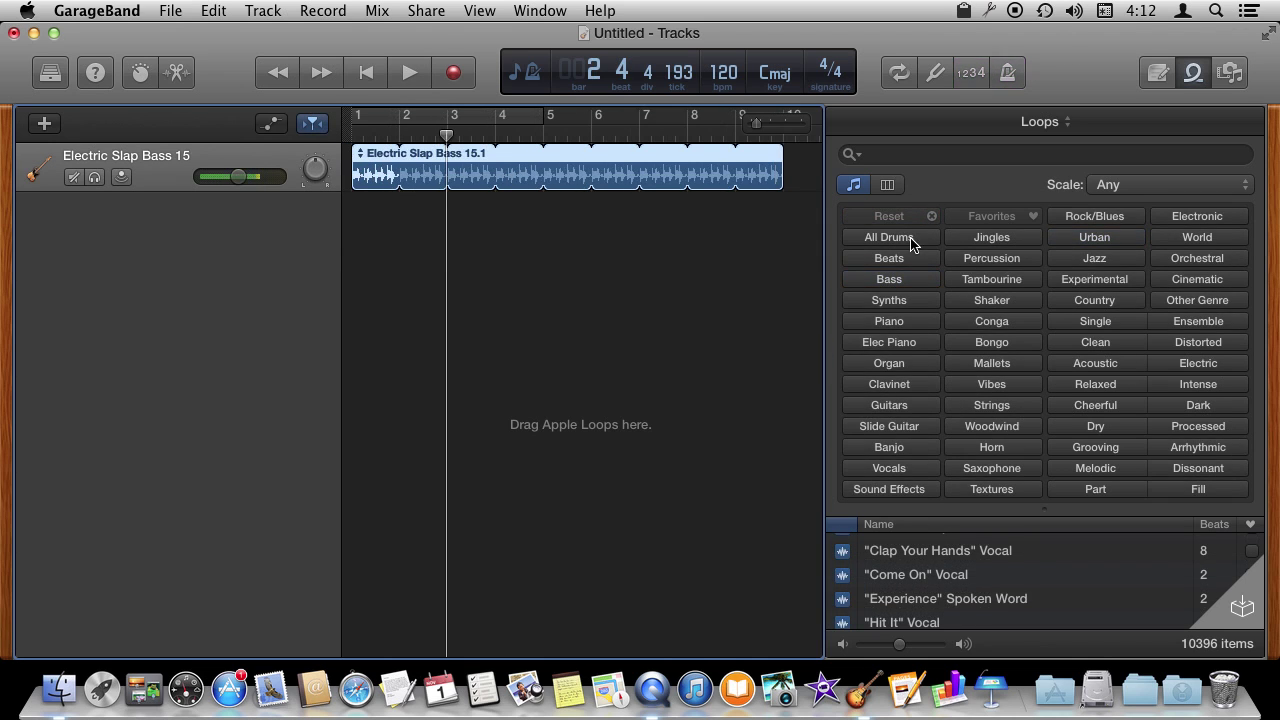
- Filter to Rock/Blues drum loops and add 70s Ballad Drums 01 at bar 1
{"action": "left_click", "coordinate": [889, 238]}
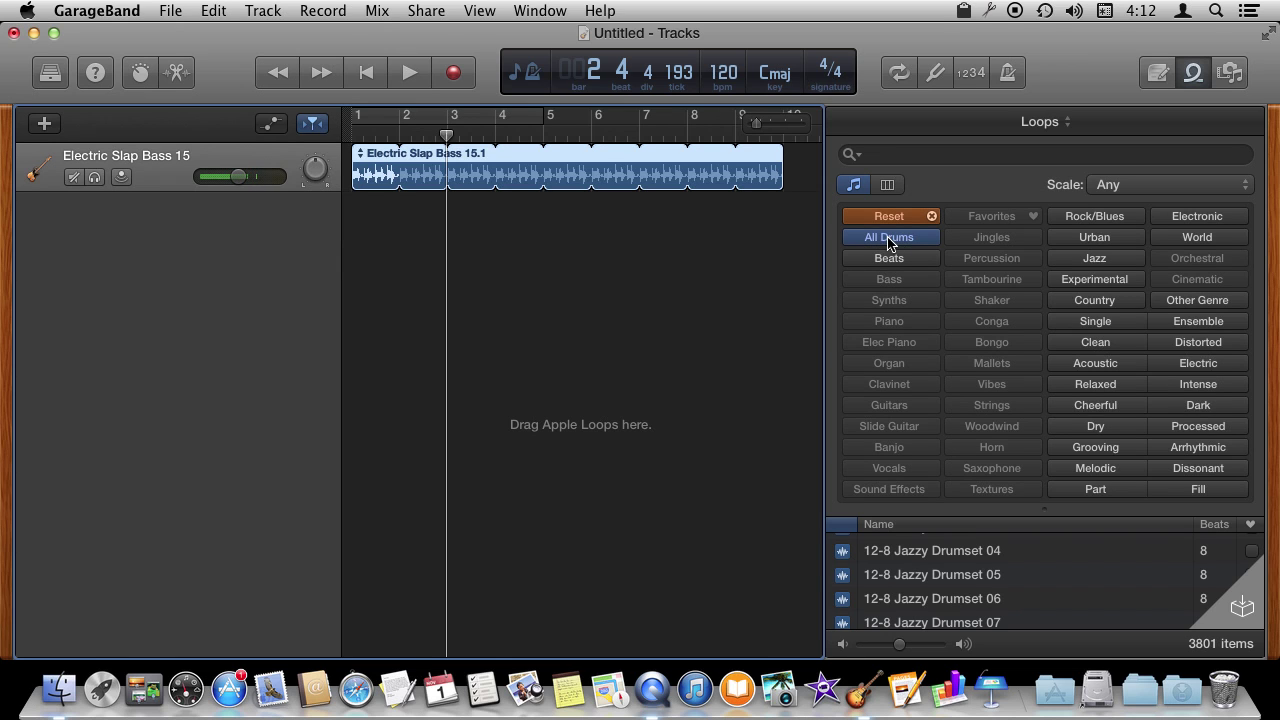
{"action": "left_click", "coordinate": [1104, 220]}
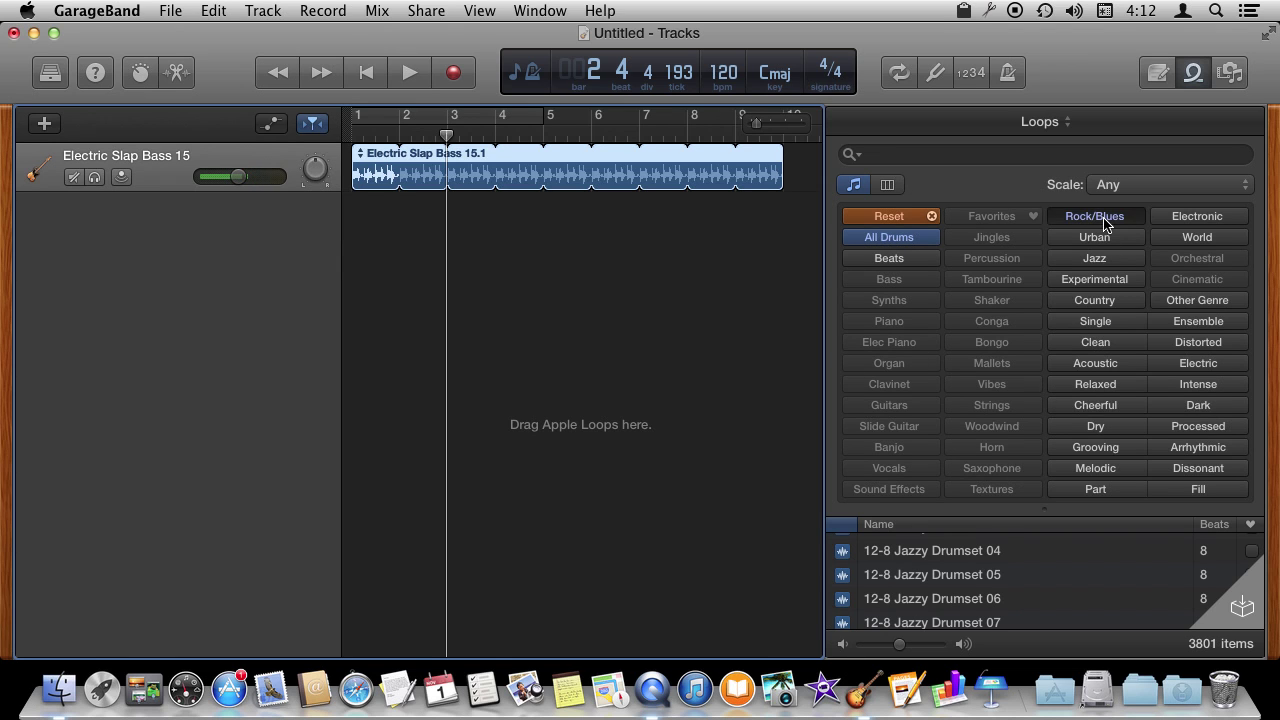
{"action": "scroll", "coordinate": [944, 606], "scroll_direction": "down", "scroll_amount": 10}
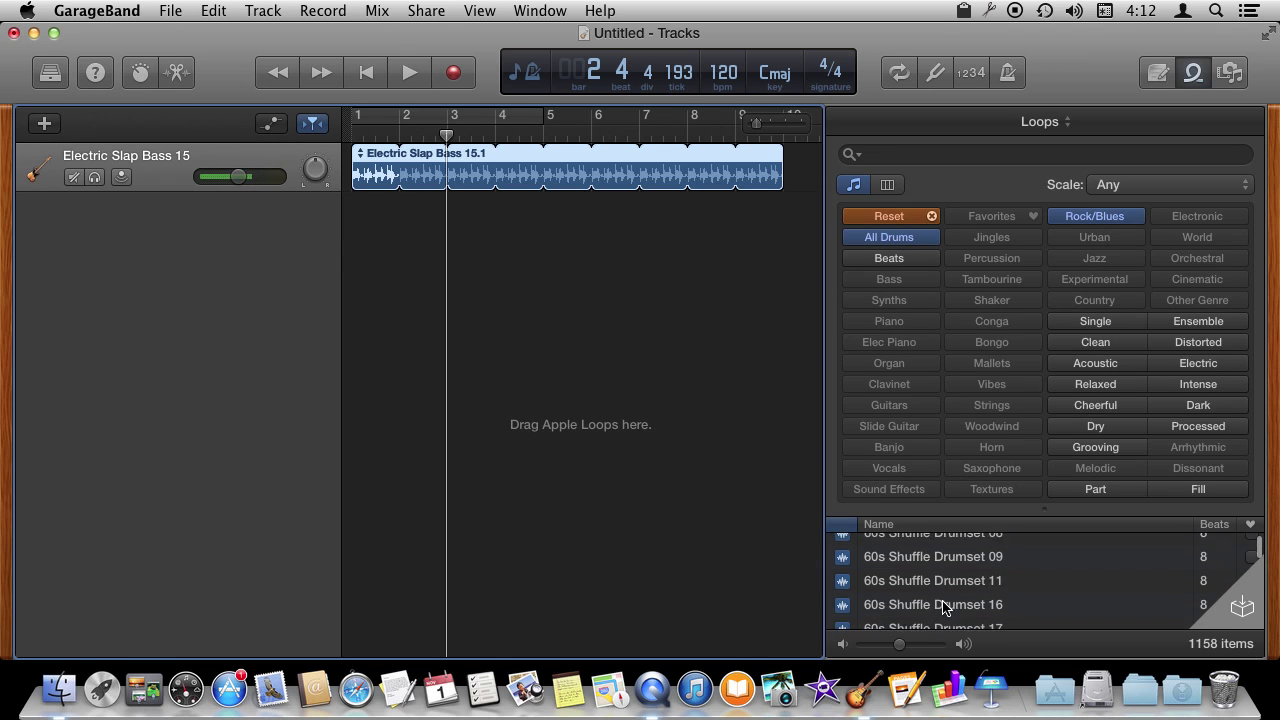
{"action": "scroll", "coordinate": [905, 598], "scroll_direction": "up", "scroll_amount": 1}
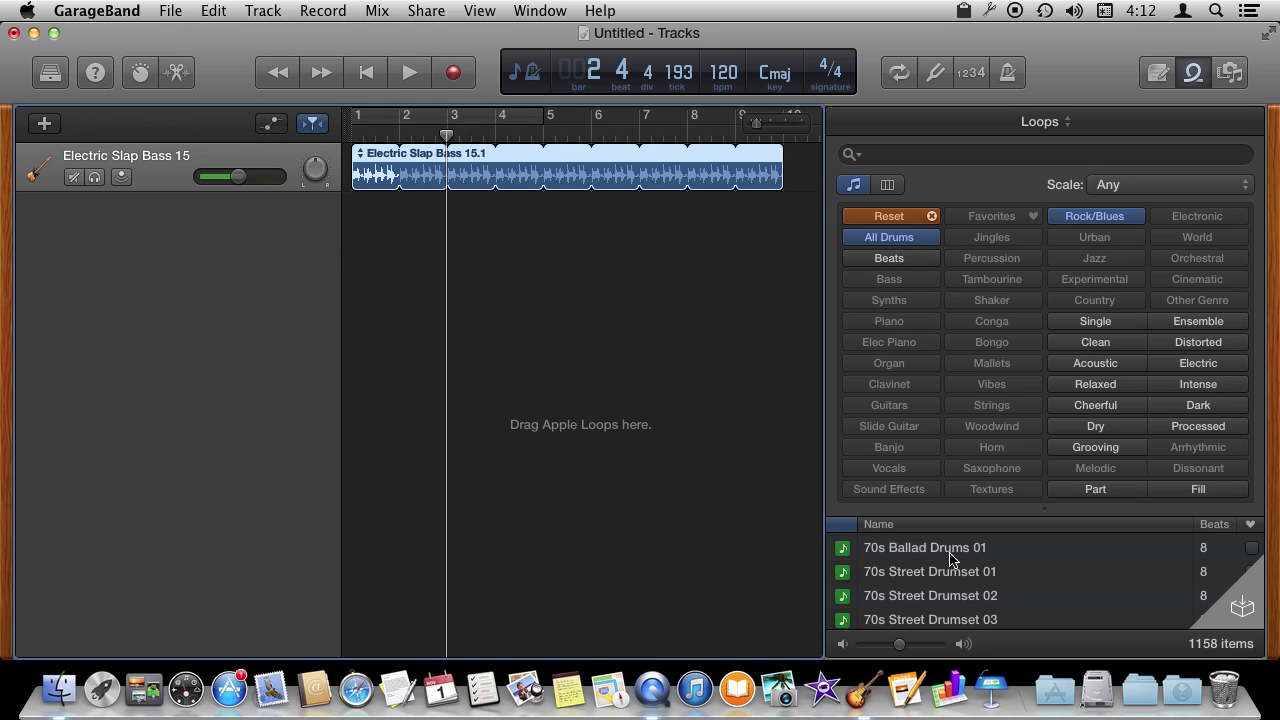
{"action": "scroll", "coordinate": [930, 562], "scroll_direction": "up", "scroll_amount": 5}
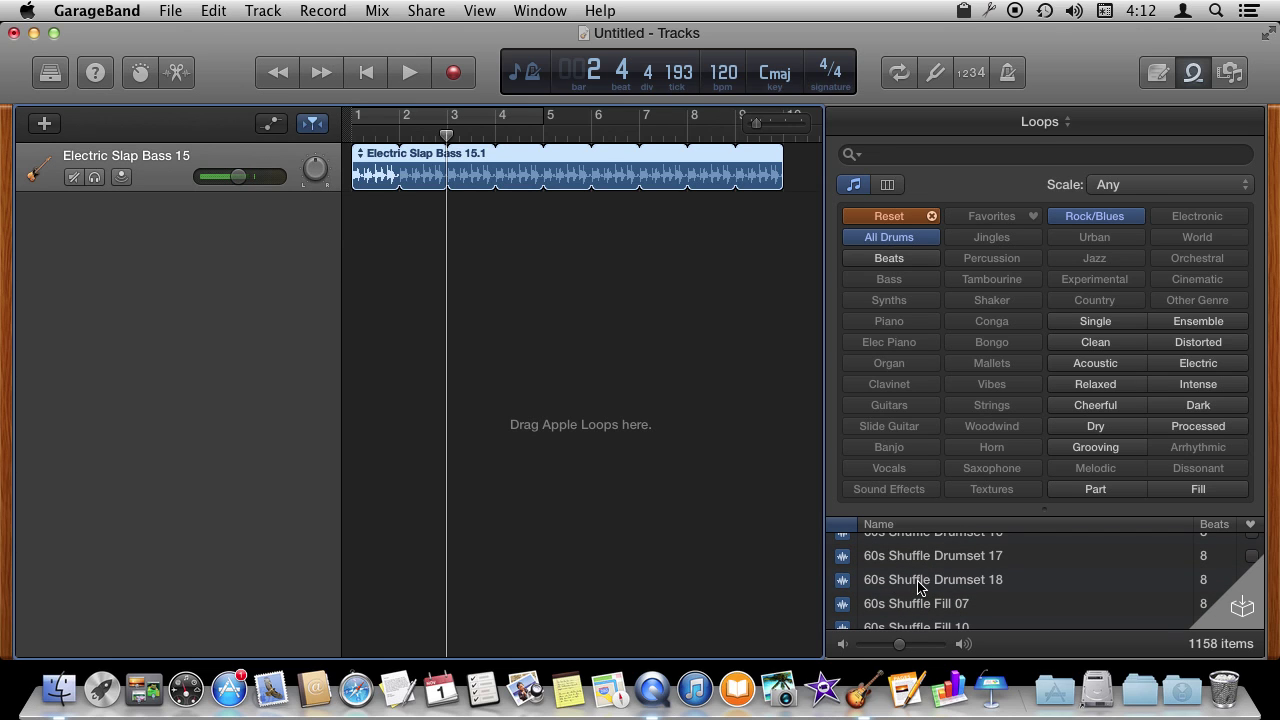
{"action": "scroll", "coordinate": [918, 587], "scroll_direction": "down", "scroll_amount": 5}
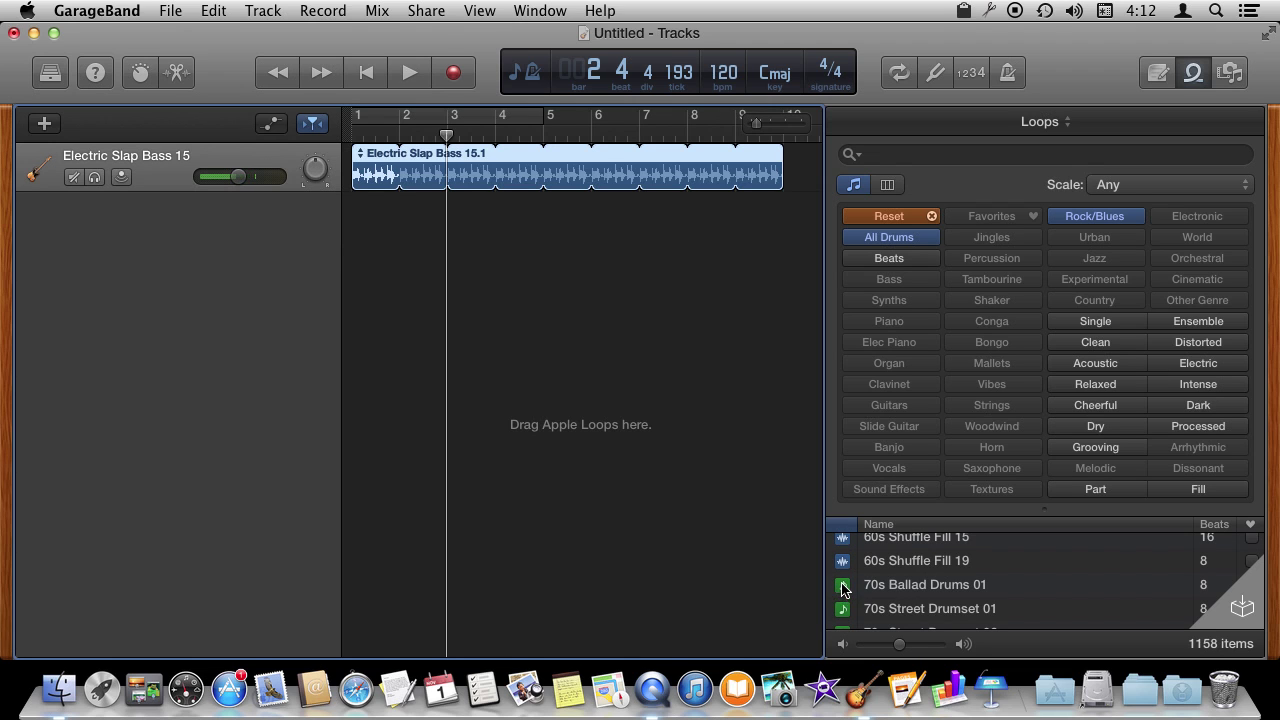
{"action": "left_click_drag", "start_coordinate": [843, 589], "coordinate": [372, 222]}
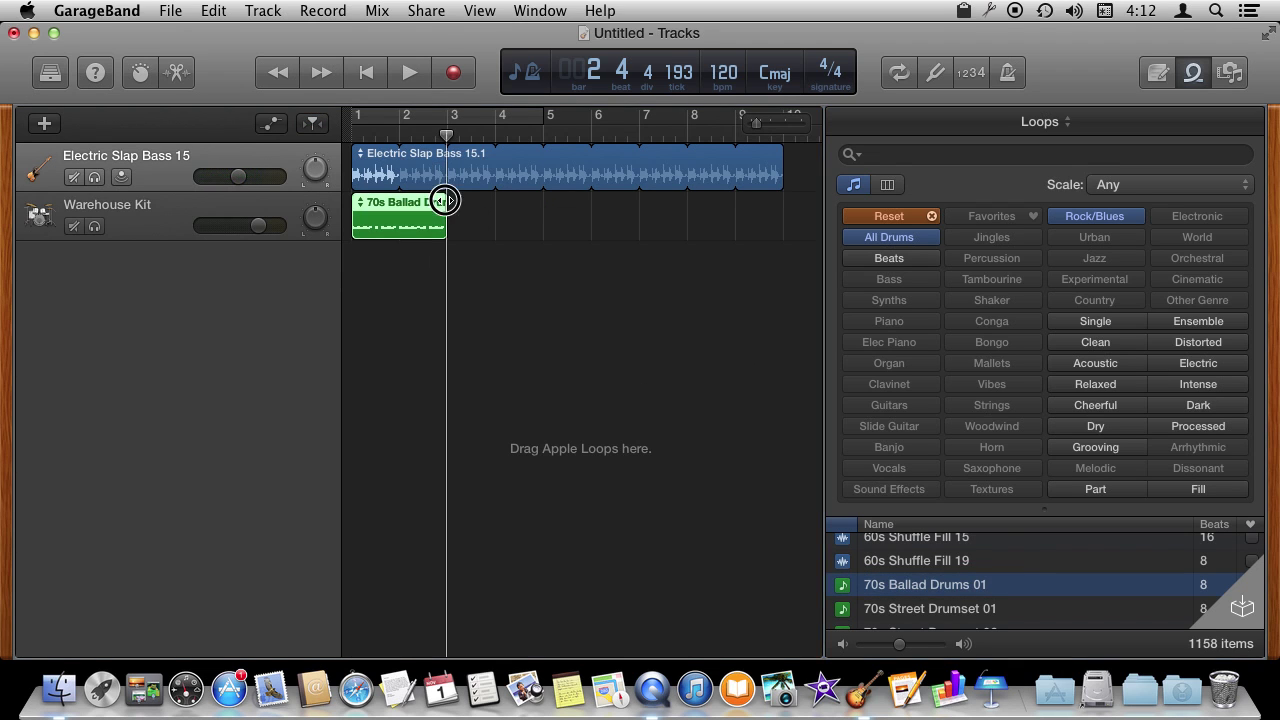
- Loop the drum region to bar 9 and trim the bass loop to end at bar 9
{"action": "left_click_drag", "start_coordinate": [445, 201], "coordinate": [738, 224]}
{"action": "left_click_drag", "start_coordinate": [774, 151], "coordinate": [734, 156]}
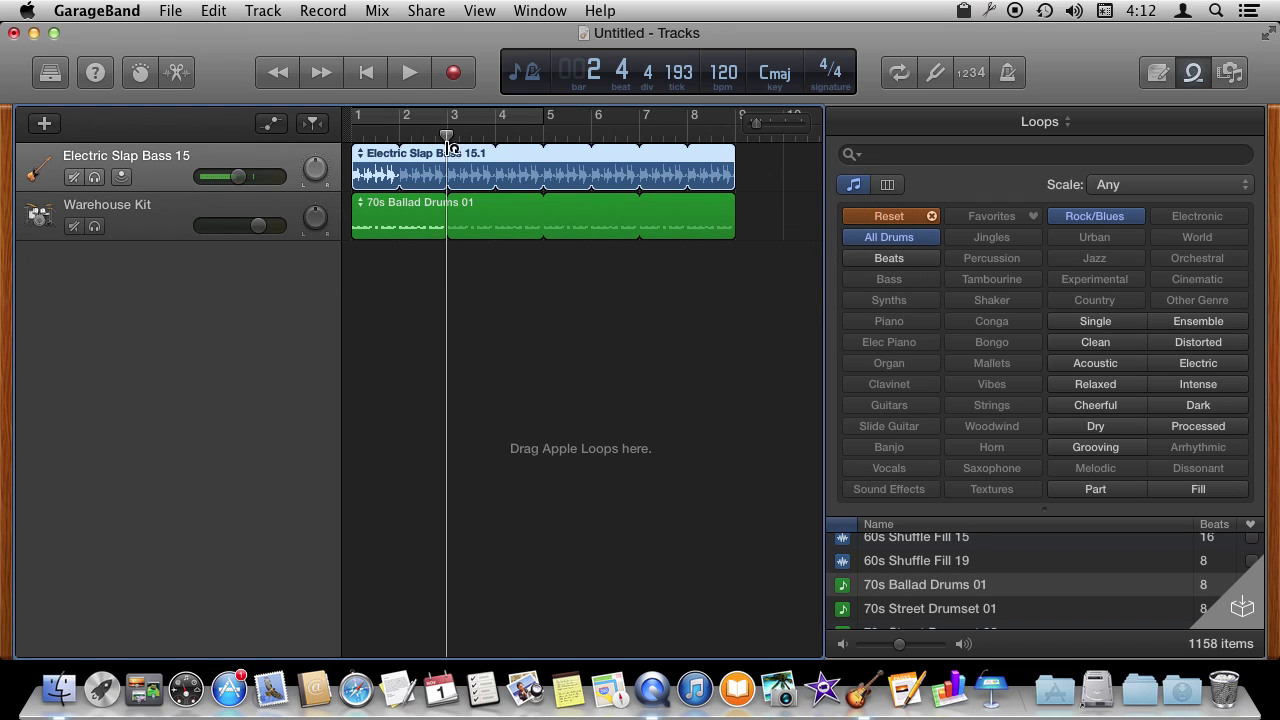
{"action": "key", "text": "space"}
{"action": "key", "text": "space"}
{"action": "key", "text": "Return"}
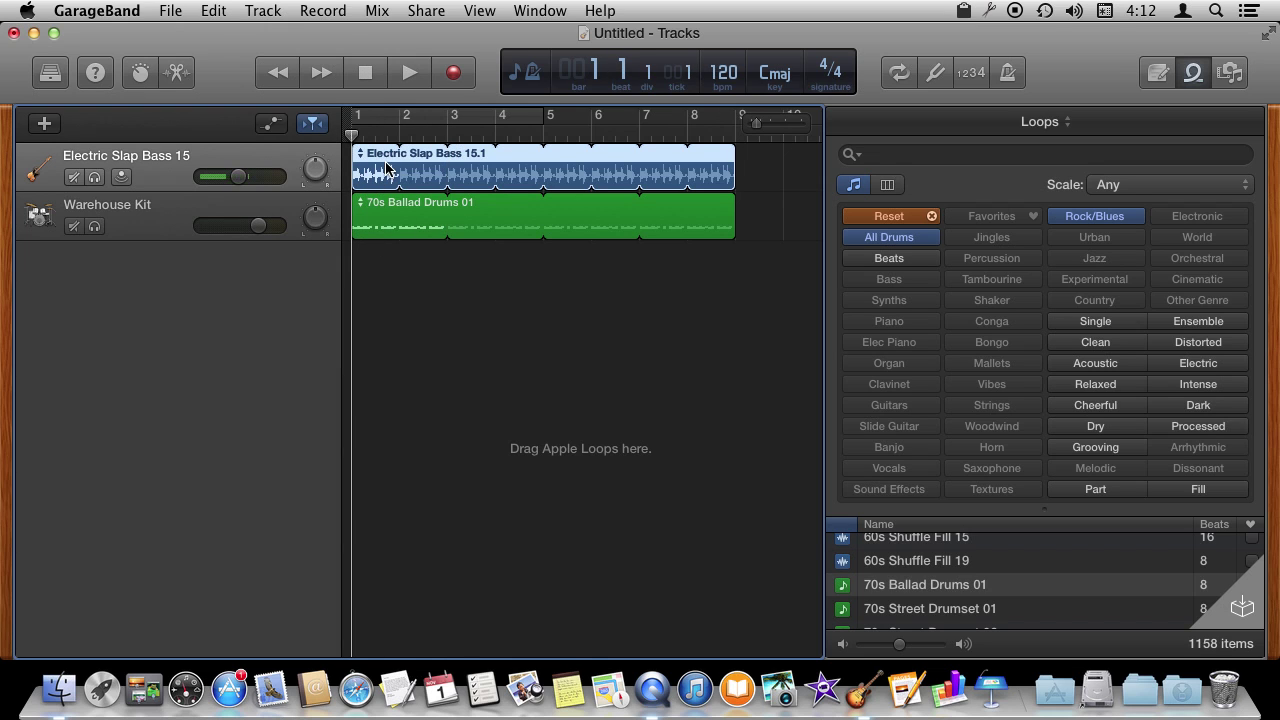
- Play drums and bass together, then lower the slap bass track volume to about -10 dB
{"action": "left_click", "coordinate": [406, 76]}
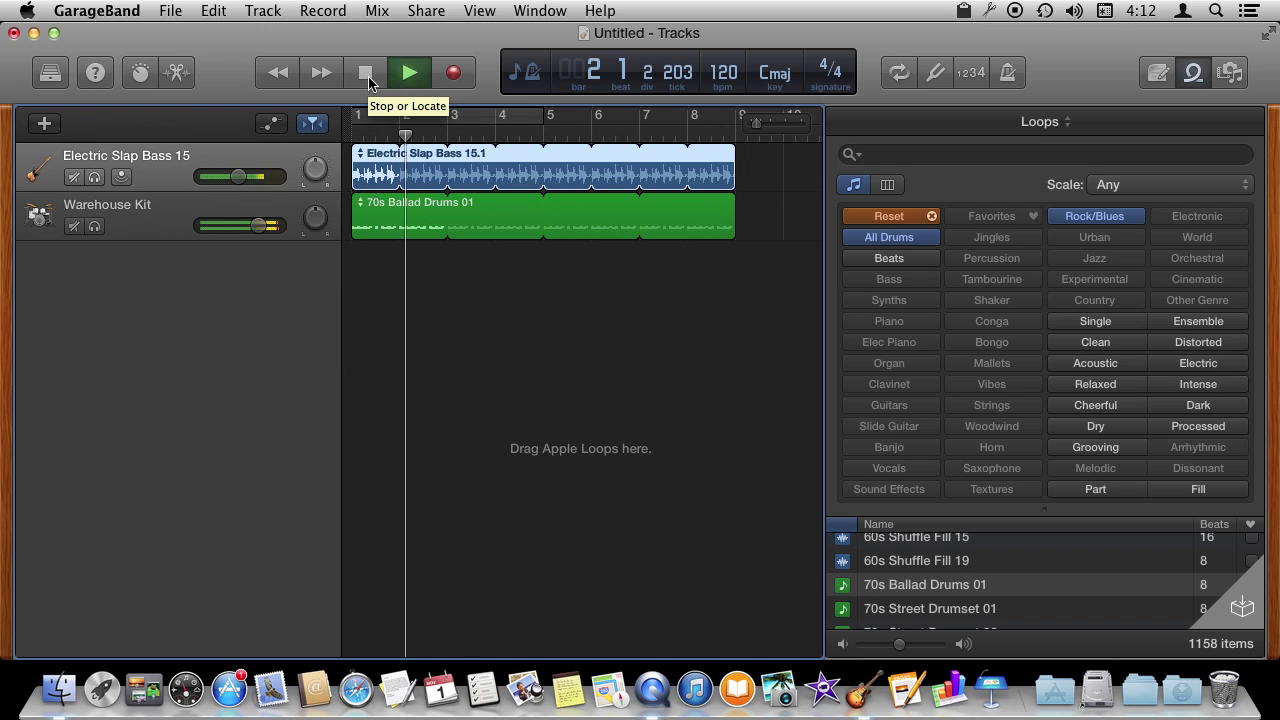
{"action": "left_click", "coordinate": [366, 77]}
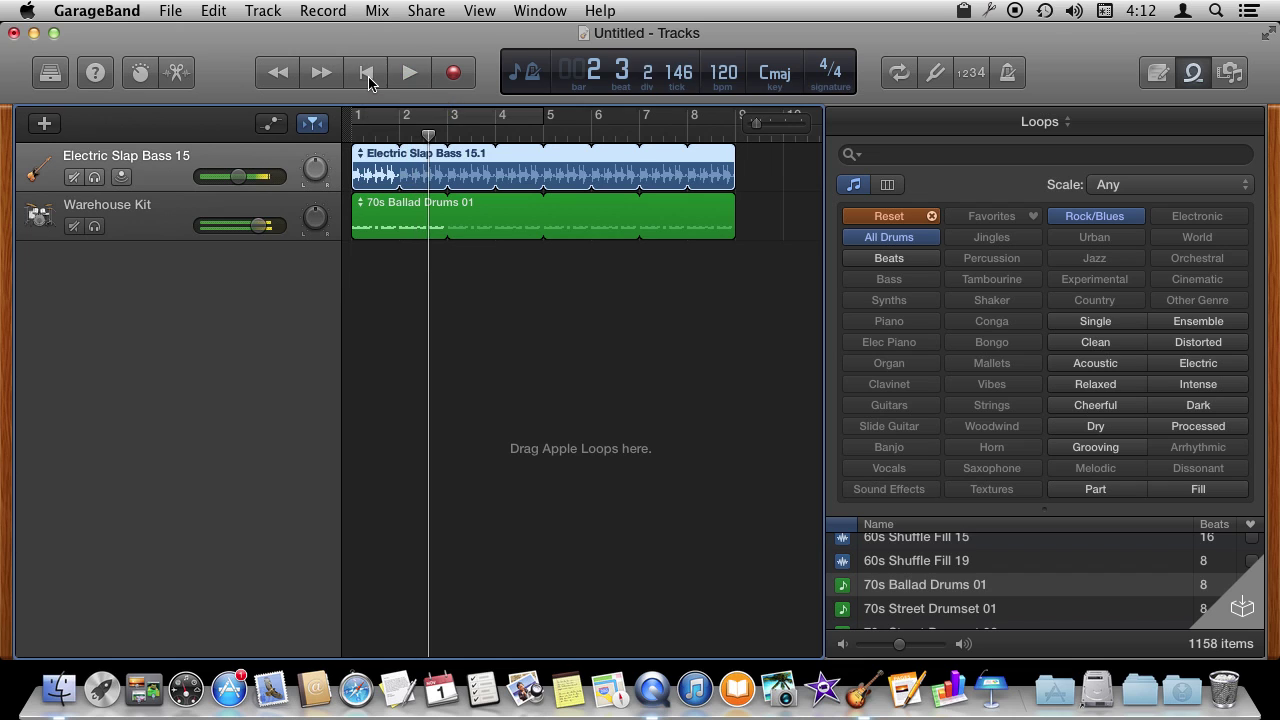
{"action": "left_click", "coordinate": [411, 226]}
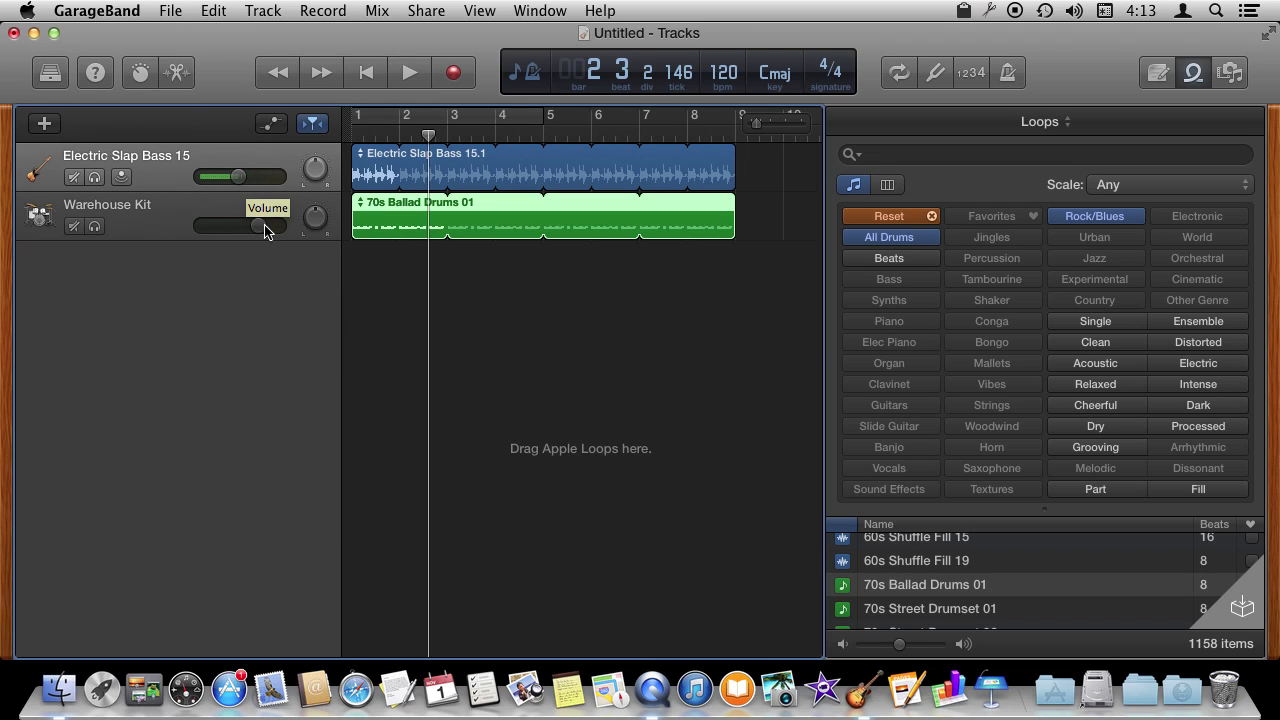
{"action": "mouse_move", "coordinate": [237, 176]}
{"action": "left_mouse_down"}
{"action": "mouse_move", "coordinate": [194, 176]}
{"action": "mouse_move", "coordinate": [222, 176]}
{"action": "left_mouse_up"}
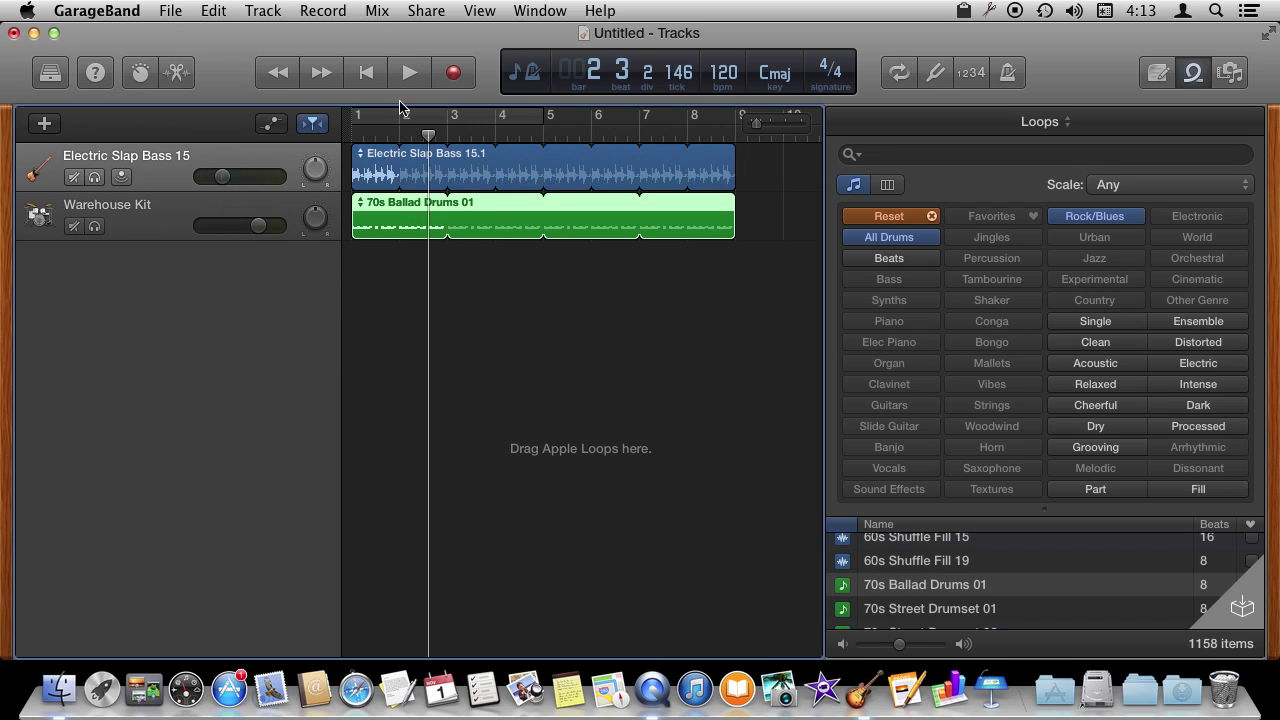
- Lower the slap bass volume further while listening to the song playback
{"action": "left_click", "coordinate": [409, 72]}
{"action": "mouse_move", "coordinate": [229, 177]}
{"action": "left_mouse_down"}
{"action": "mouse_move", "coordinate": [199, 177]}
{"action": "mouse_move", "coordinate": [221, 176]}
{"action": "left_mouse_up"}
{"action": "left_click", "coordinate": [365, 72]}
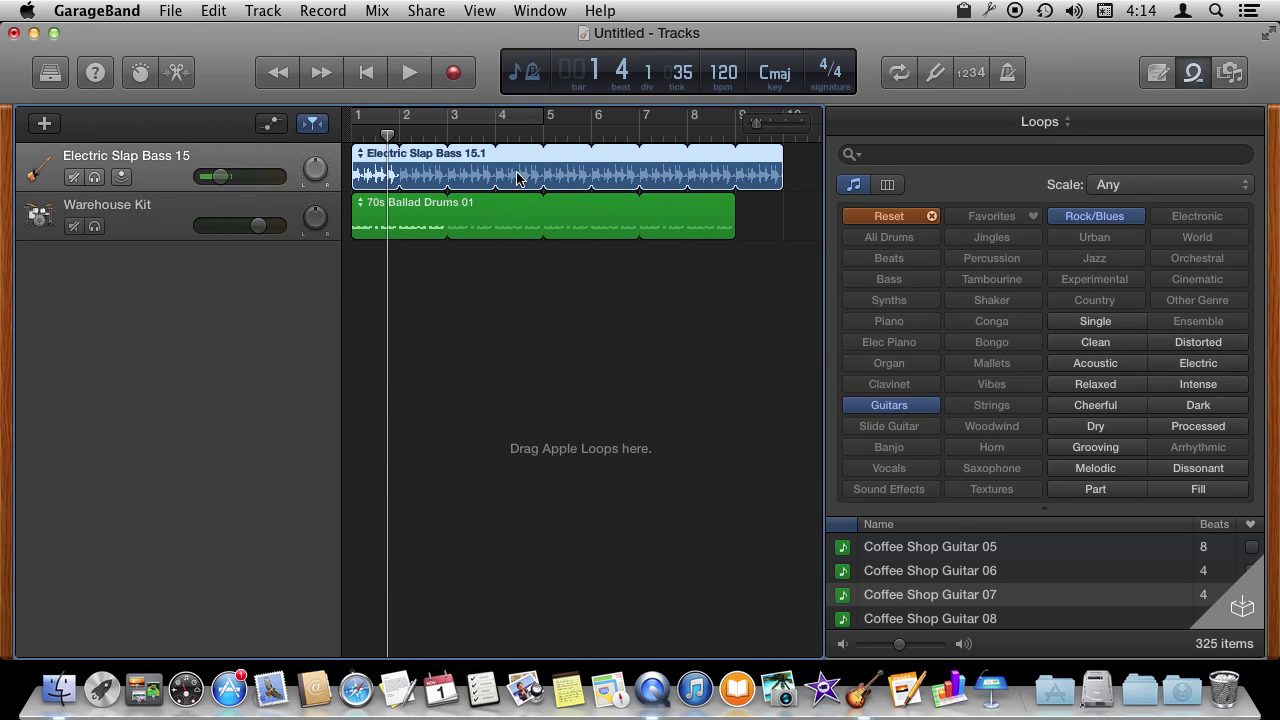
{"action": "left_click", "coordinate": [365, 78]}
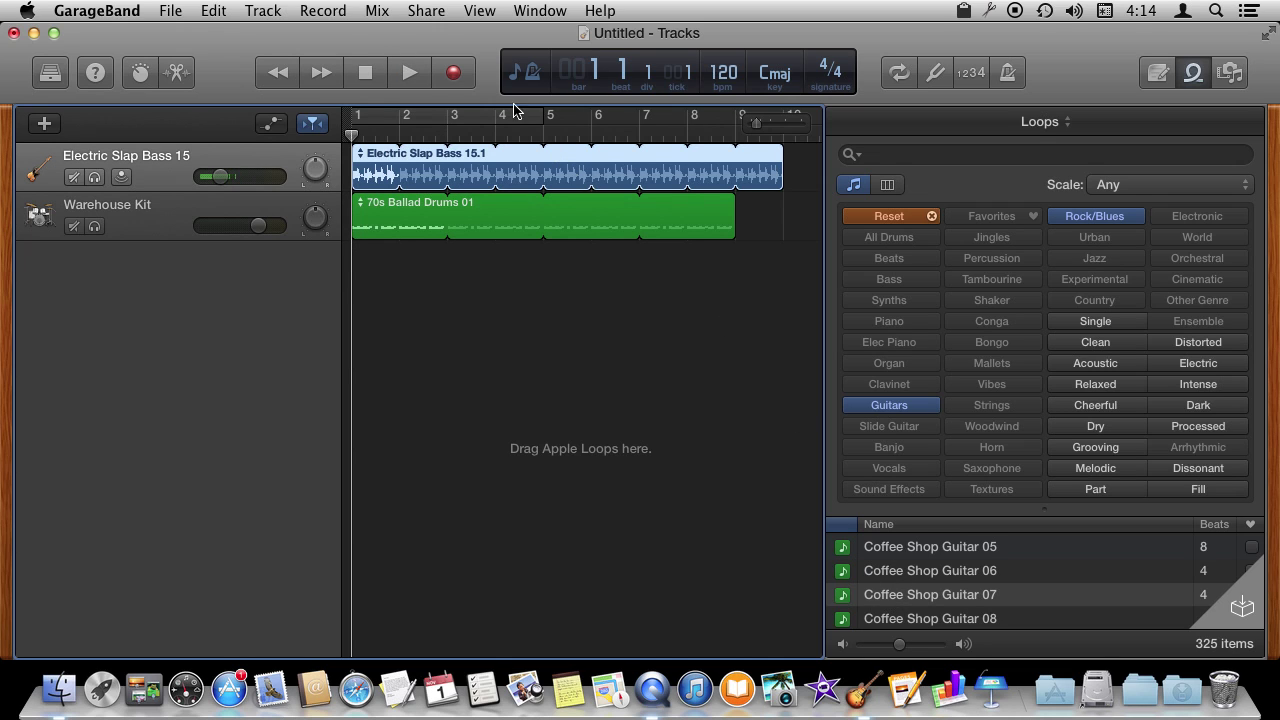
{"action": "left_click", "coordinate": [410, 73]}
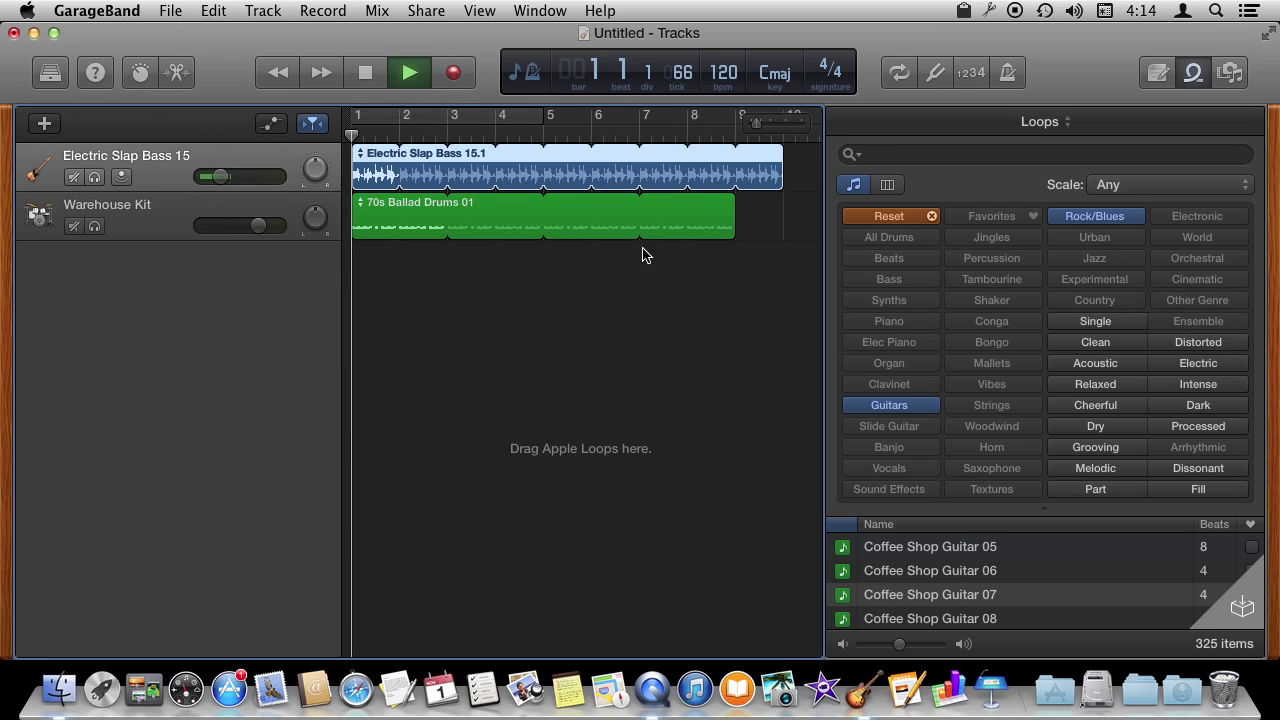
{"action": "left_click", "coordinate": [921, 596]}
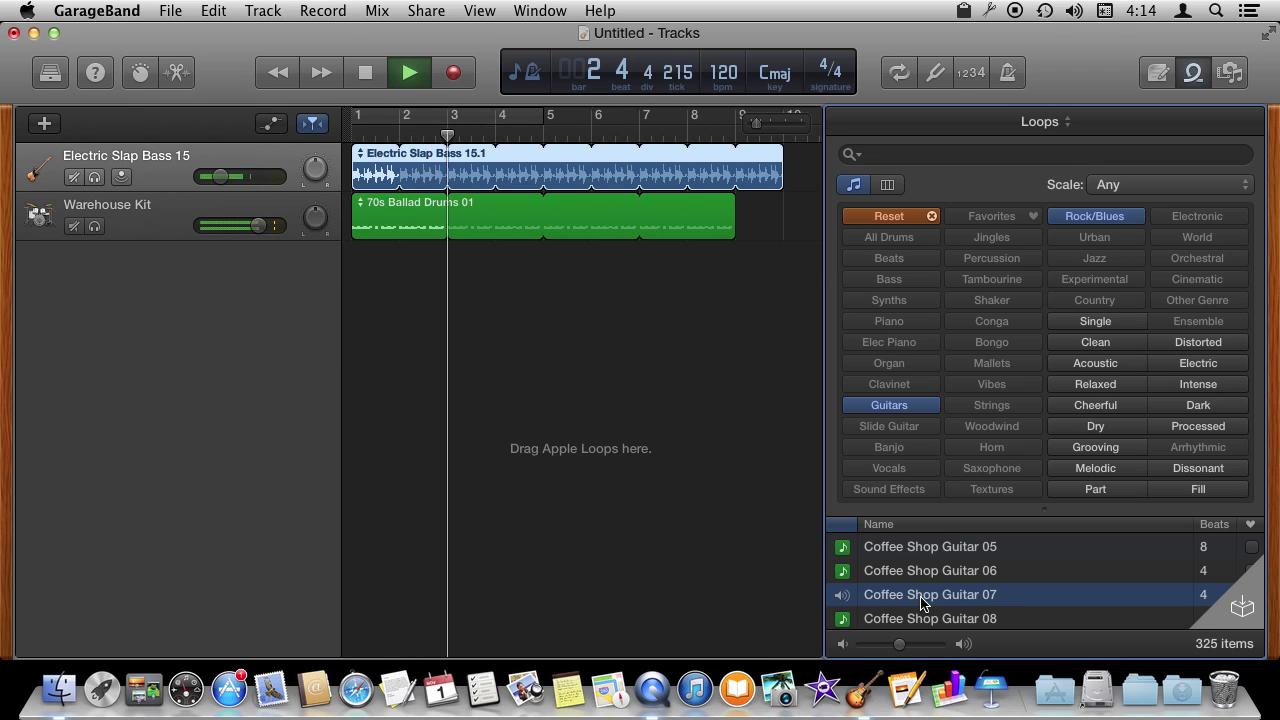
{"action": "left_click", "coordinate": [910, 548]}
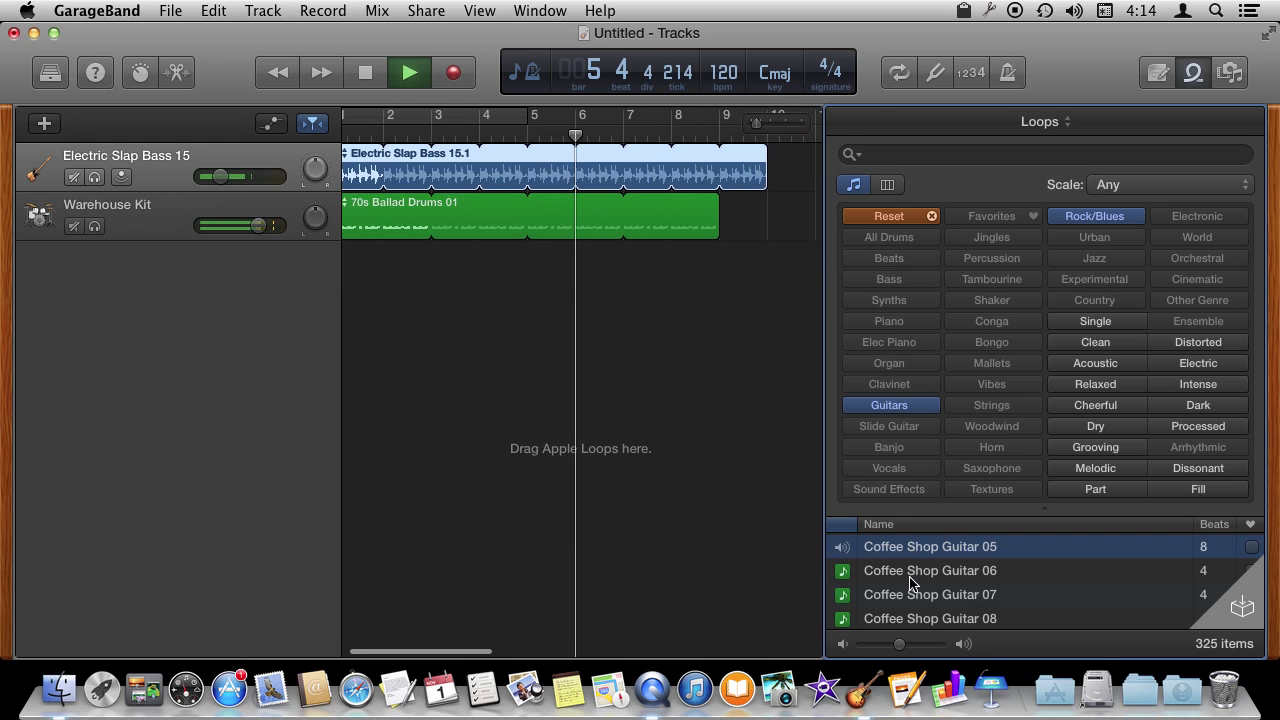
{"action": "scroll", "coordinate": [910, 570], "scroll_direction": "down", "scroll_amount": 3}
{"action": "left_click", "coordinate": [910, 577]}
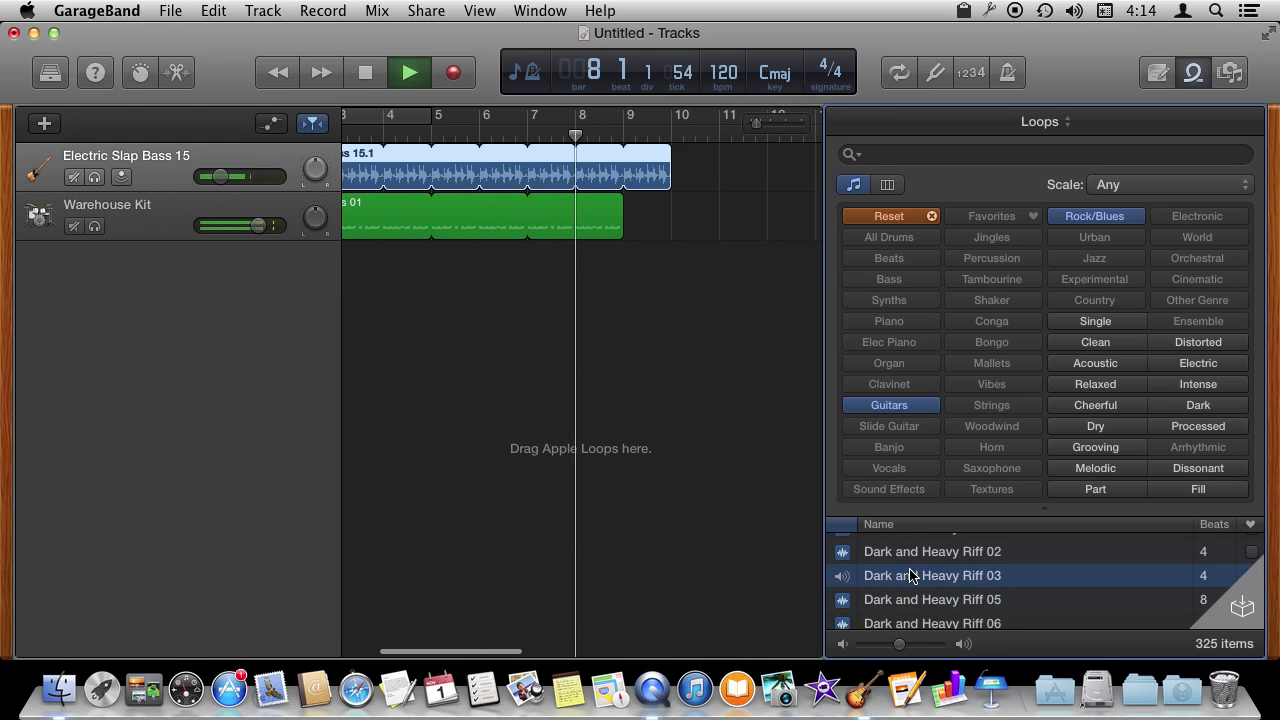
{"action": "left_click", "coordinate": [365, 72]}
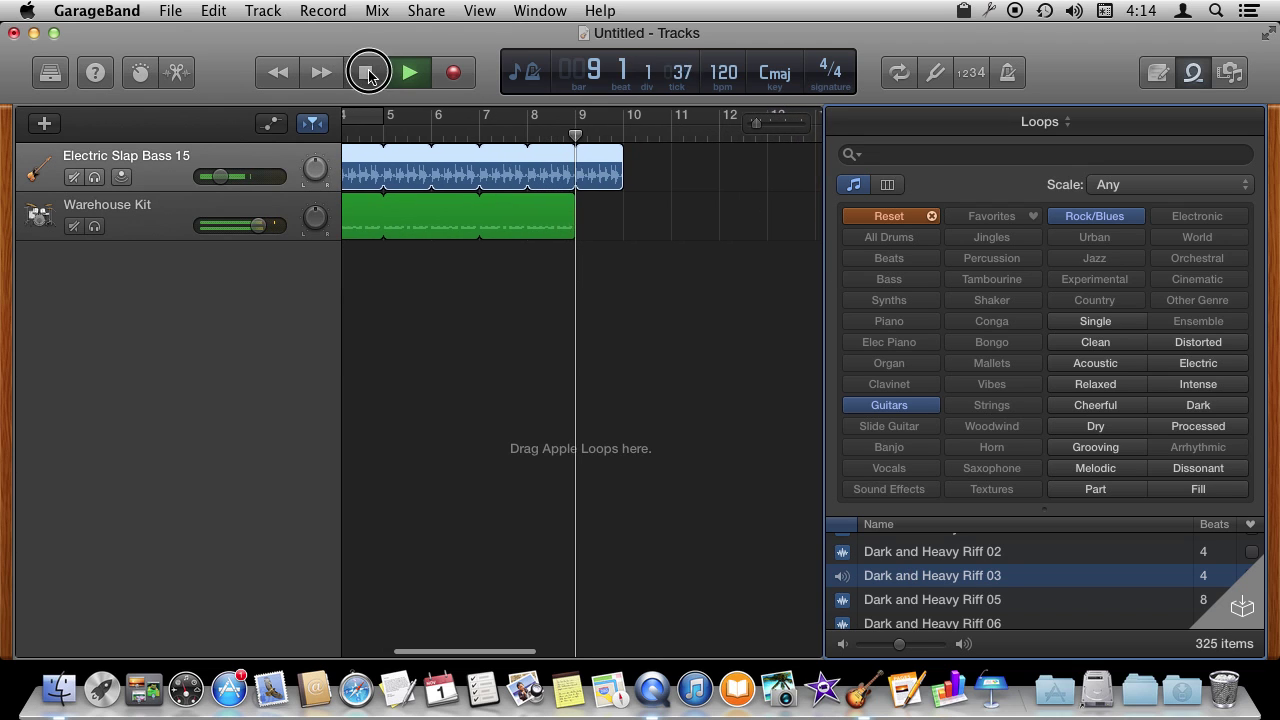
{"action": "scroll", "coordinate": [520, 300], "scroll_direction": "left", "scroll_amount": 4}
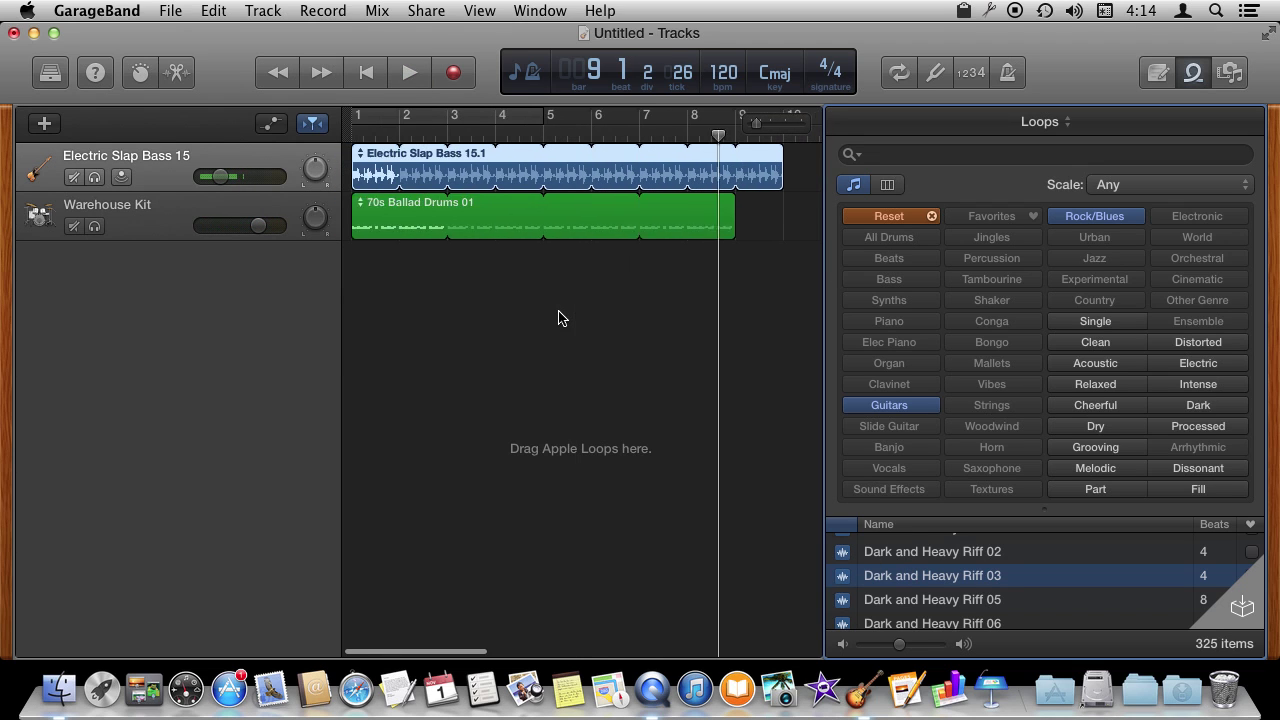
{"action": "scroll", "coordinate": [926, 630], "scroll_direction": "up", "scroll_amount": 3}
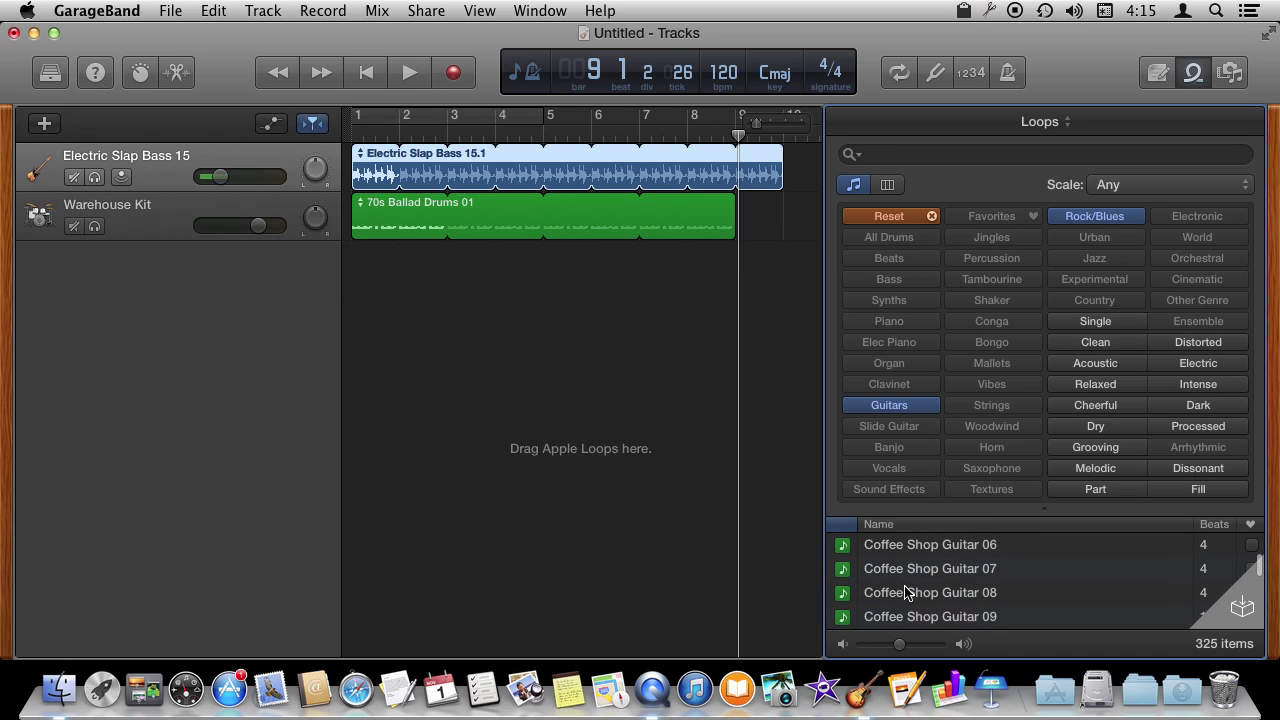
- Add Coffee Shop Guitar 07 at bar 3, loop it to bar 7, and play from bar 1
{"action": "left_click_drag", "start_coordinate": [842, 570], "coordinate": [450, 270]}
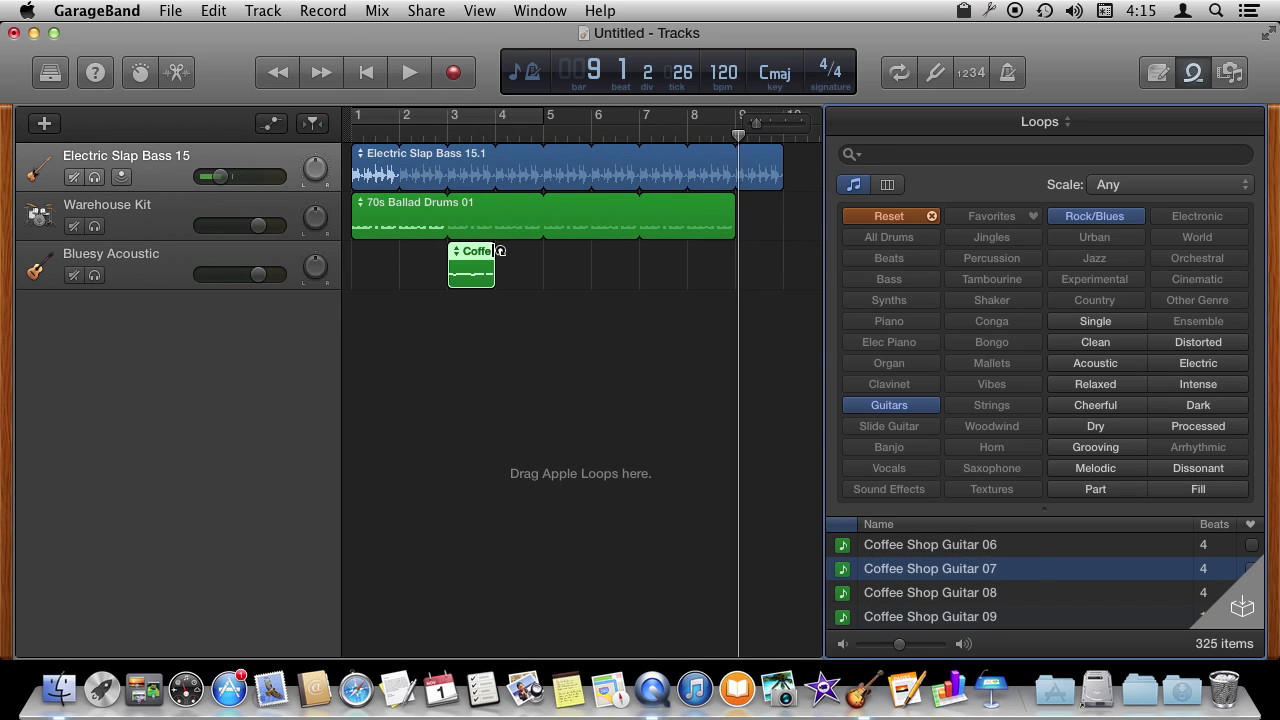
{"action": "left_click_drag", "start_coordinate": [501, 251], "coordinate": [648, 258]}
{"action": "left_click_drag", "start_coordinate": [738, 140], "coordinate": [352, 140]}
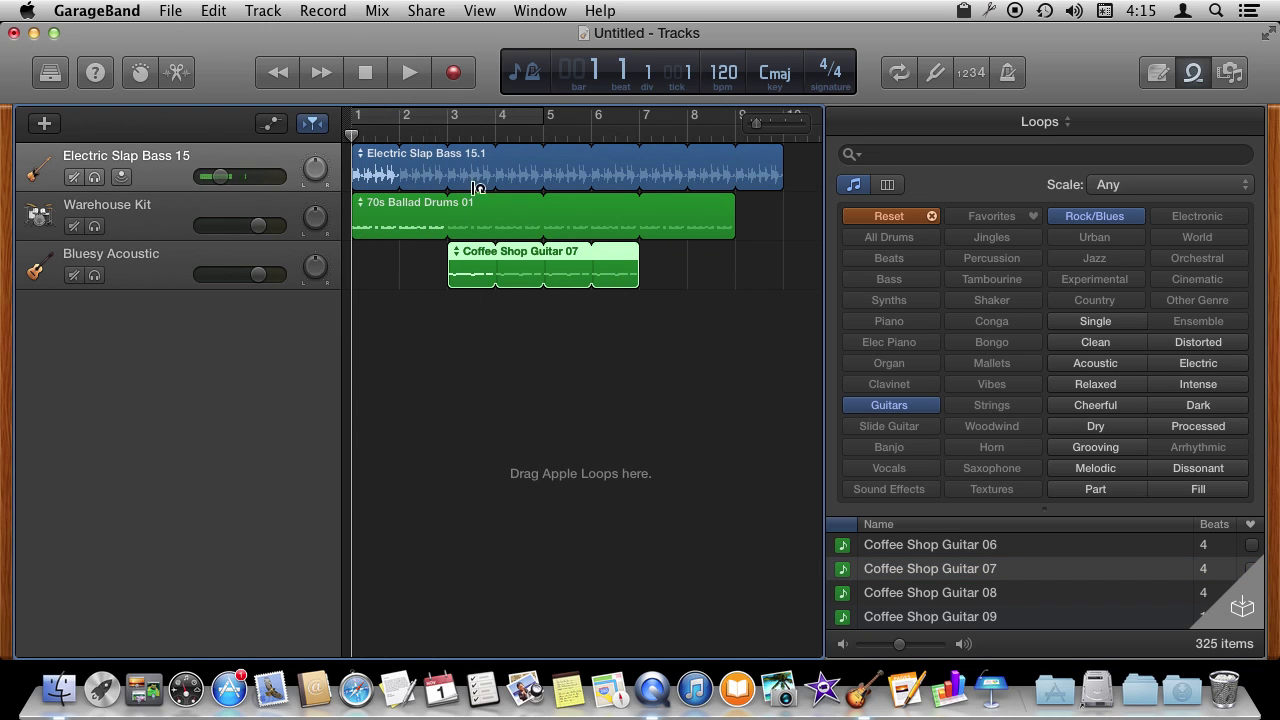
{"action": "left_click", "coordinate": [409, 73]}
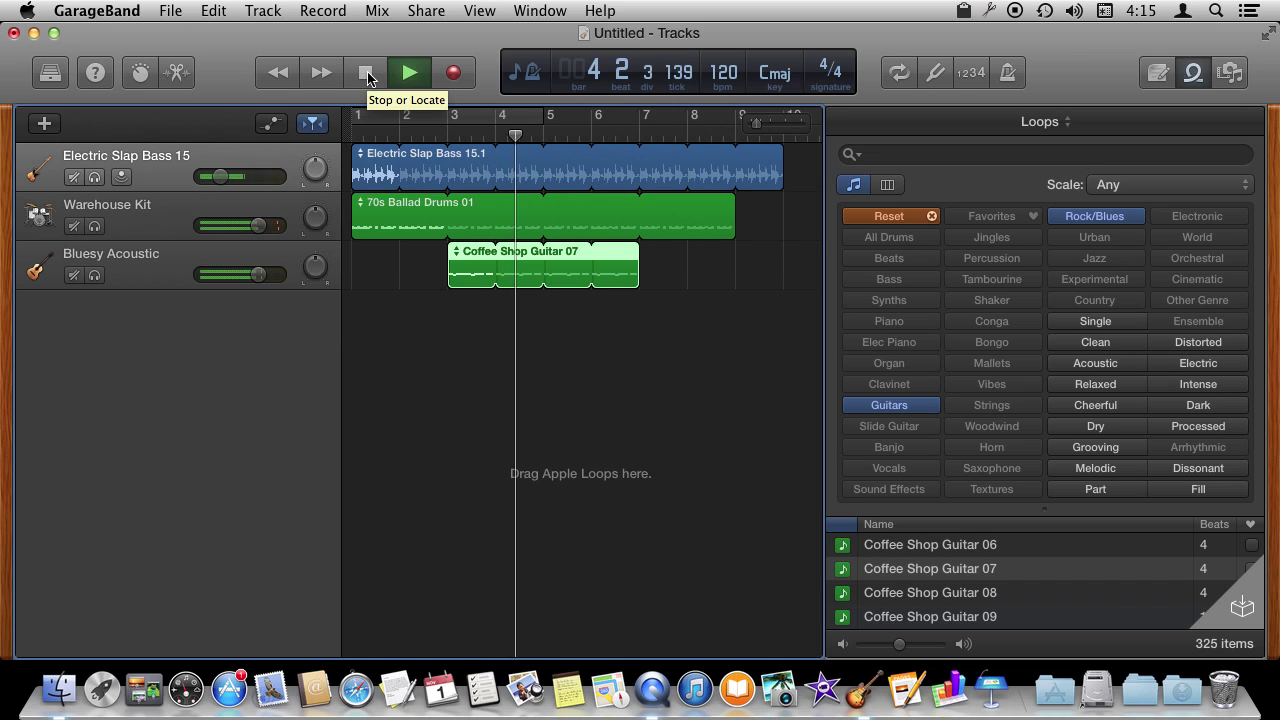
{"action": "left_click", "coordinate": [366, 73]}
- Hide the Loops browser and select the Coffee Shop Guitar 07 region on the Bluesy Acoustic track
{"action": "left_click", "coordinate": [1194, 74]}
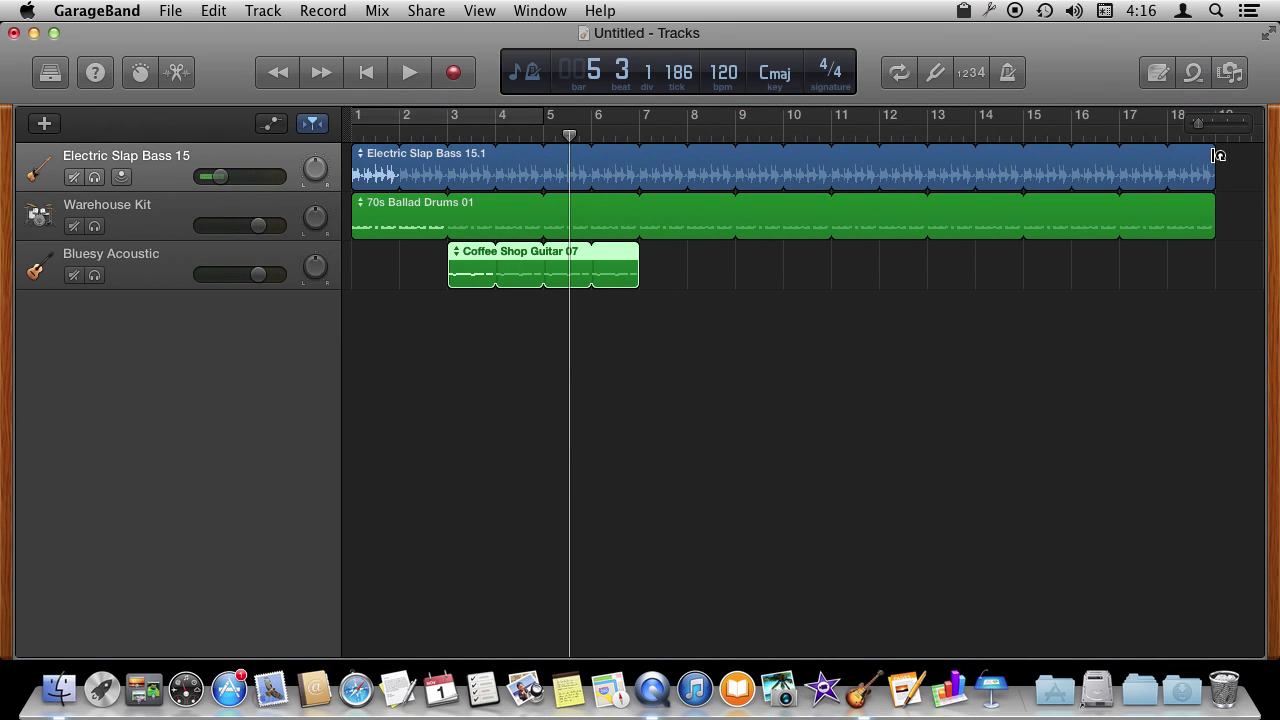
{"action": "mouse_move", "coordinate": [1214, 158]}
{"action": "left_mouse_down"}
{"action": "mouse_move", "coordinate": [926, 163]}
{"action": "mouse_move", "coordinate": [1240, 160]}
{"action": "mouse_move", "coordinate": [1214, 160]}
{"action": "left_mouse_up"}
{"action": "left_click", "coordinate": [510, 272]}
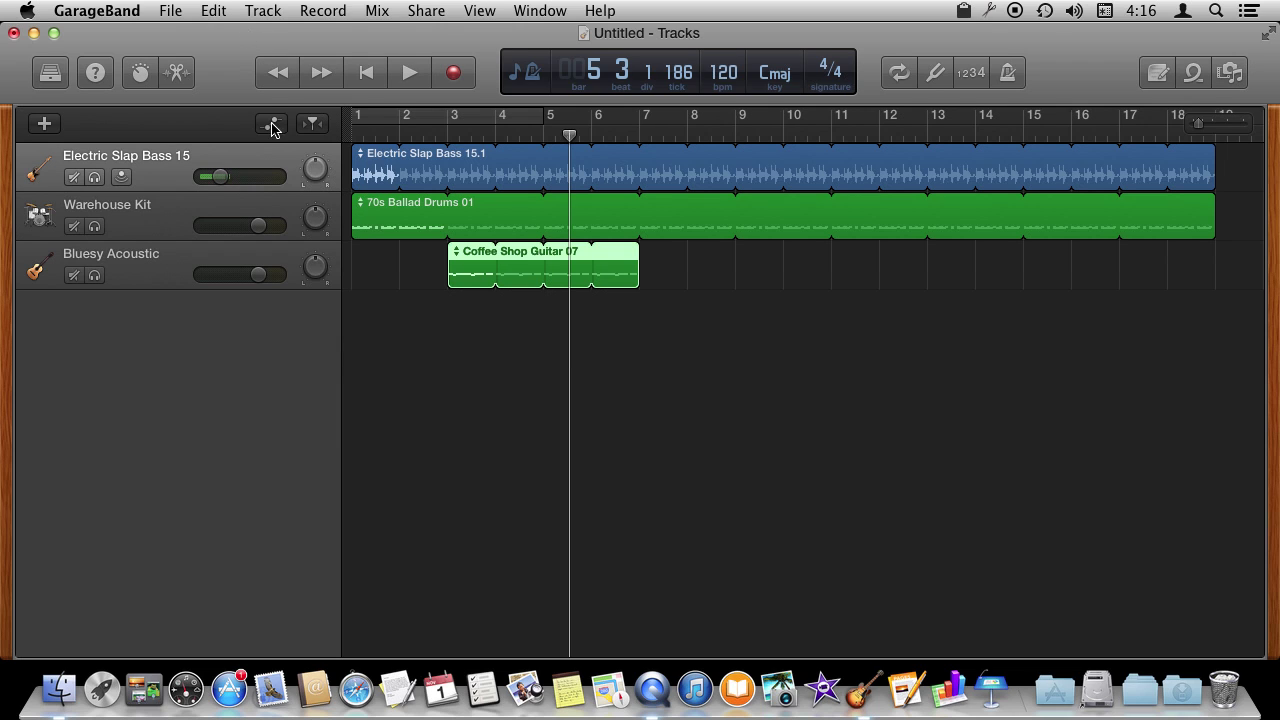
{"action": "left_click", "coordinate": [158, 270]}
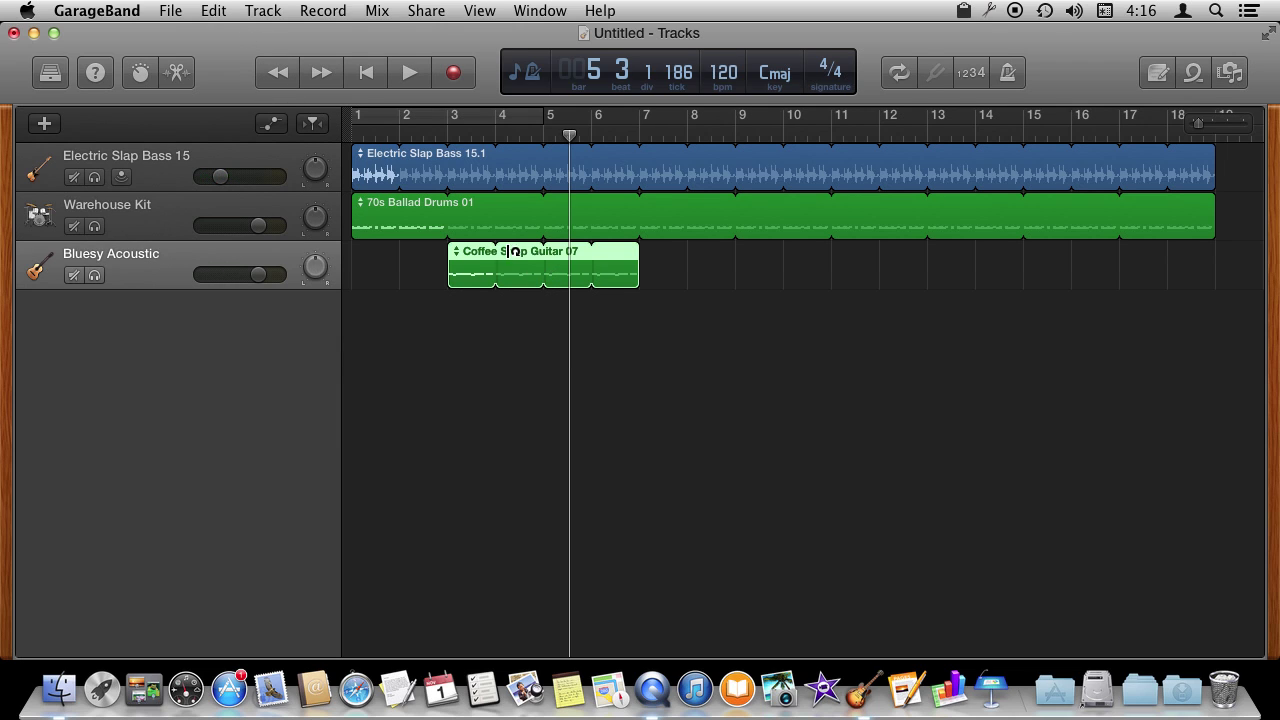
- Paste a copy of the guitar loop at bar 11 and adjust its position
{"action": "left_click", "coordinate": [837, 122]}
{"action": "left_click", "coordinate": [851, 124]}
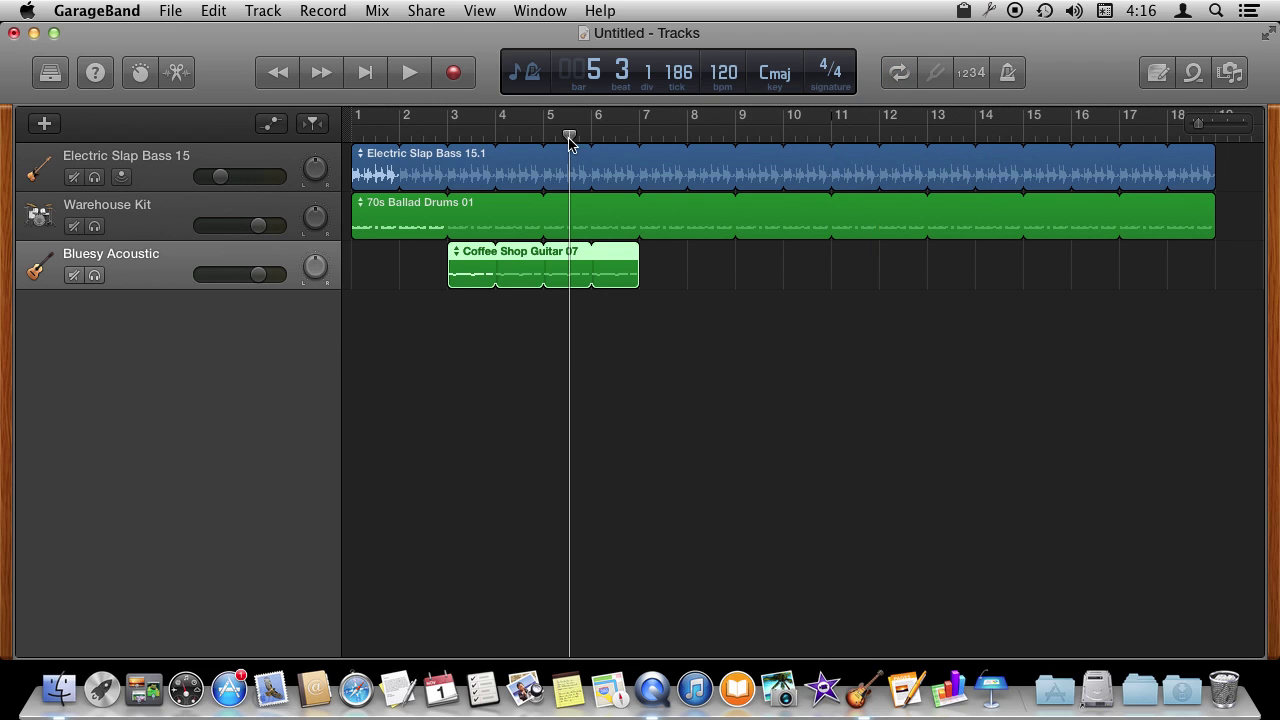
{"action": "left_click_drag", "start_coordinate": [569, 140], "coordinate": [830, 135]}
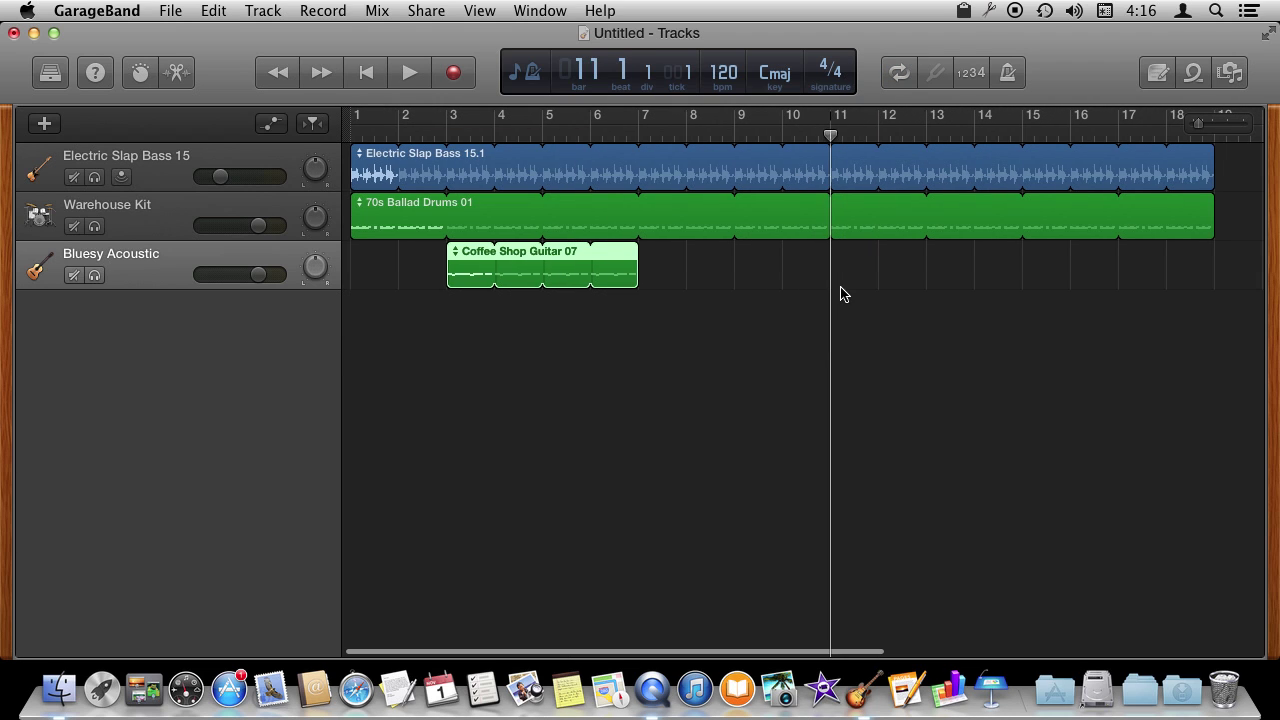
{"action": "key", "text": "super+v"}
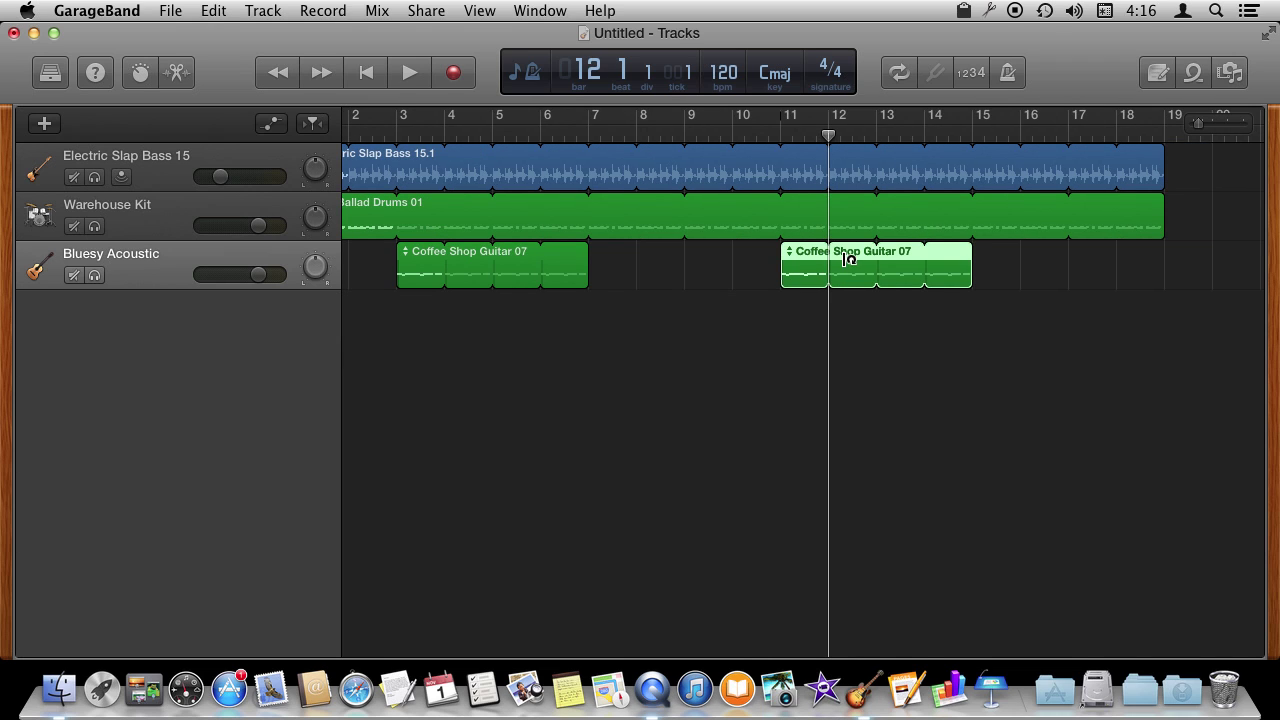
{"action": "left_click", "coordinate": [877, 271]}
{"action": "left_click", "coordinate": [846, 271]}
{"action": "mouse_move", "coordinate": [802, 271]}
{"action": "left_mouse_down"}
{"action": "mouse_move", "coordinate": [944, 270]}
{"action": "mouse_move", "coordinate": [665, 270]}
{"action": "mouse_move", "coordinate": [800, 271]}
{"action": "left_mouse_up"}
{"action": "scroll", "coordinate": [631, 254], "scroll_direction": "left", "scroll_amount": 2}
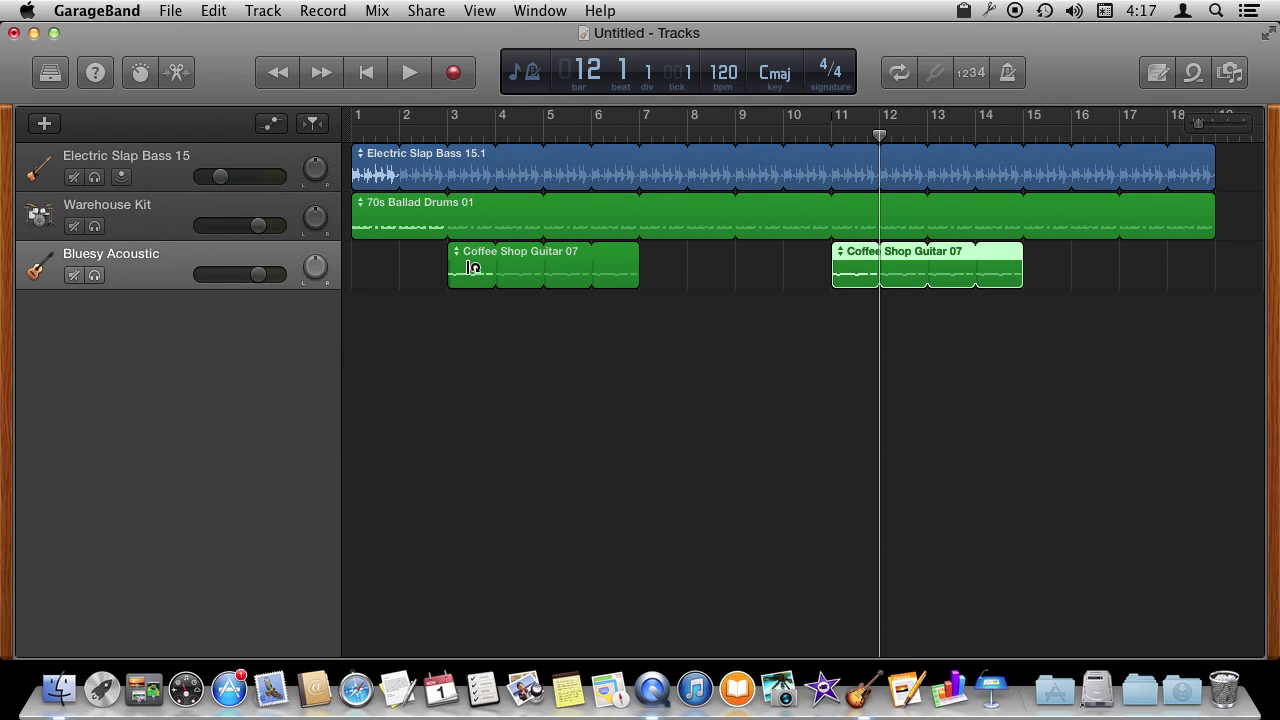
- Filter the reset Loop Browser to Conga and place Remix Conga Fever 06 on a new track at bar 7
{"action": "left_click", "coordinate": [1194, 73]}
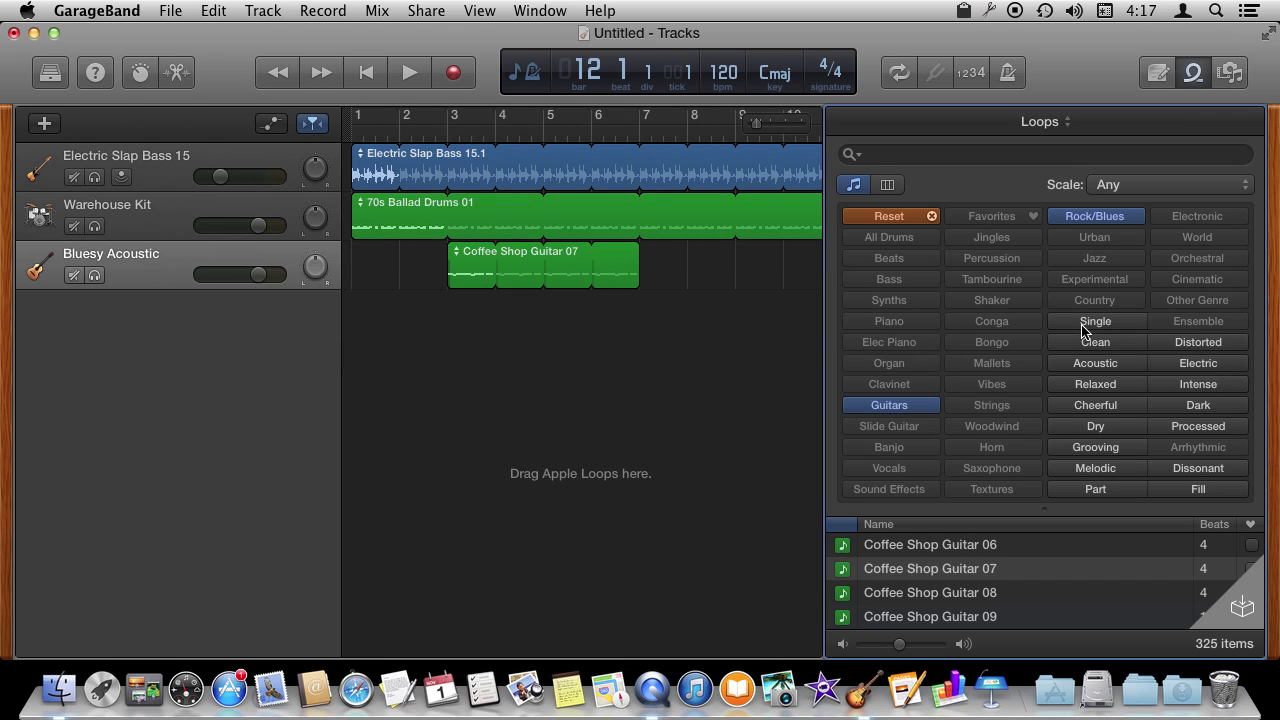
{"action": "left_click", "coordinate": [930, 216]}
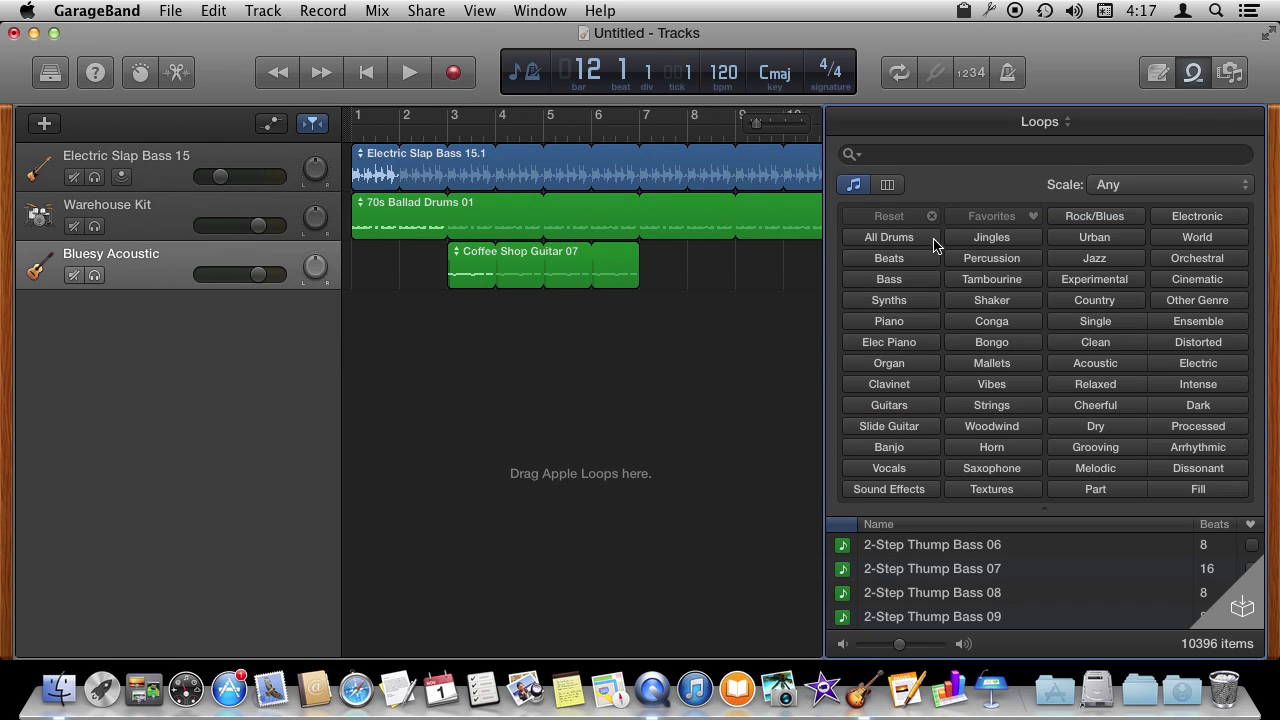
{"action": "left_click", "coordinate": [1003, 325]}
{"action": "left_click_drag", "start_coordinate": [865, 570], "coordinate": [672, 336]}
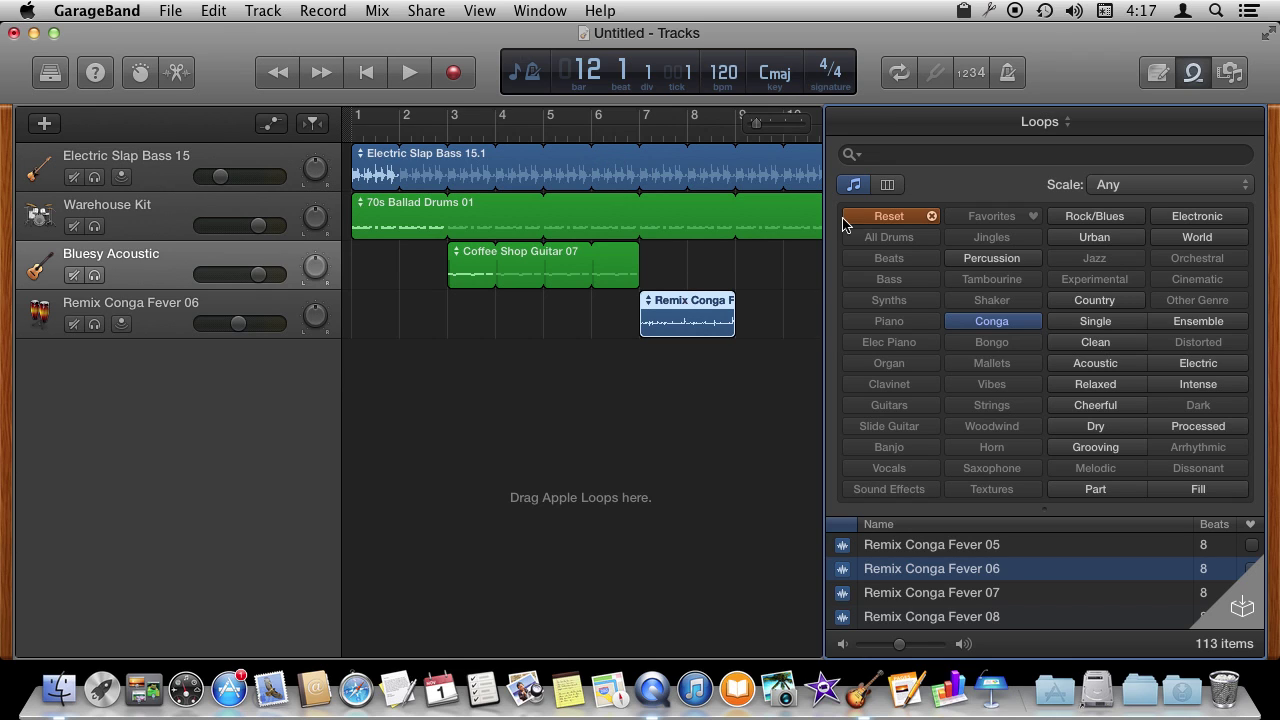
{"action": "left_click_drag", "start_coordinate": [322, 12], "coordinate": [462, 124]}
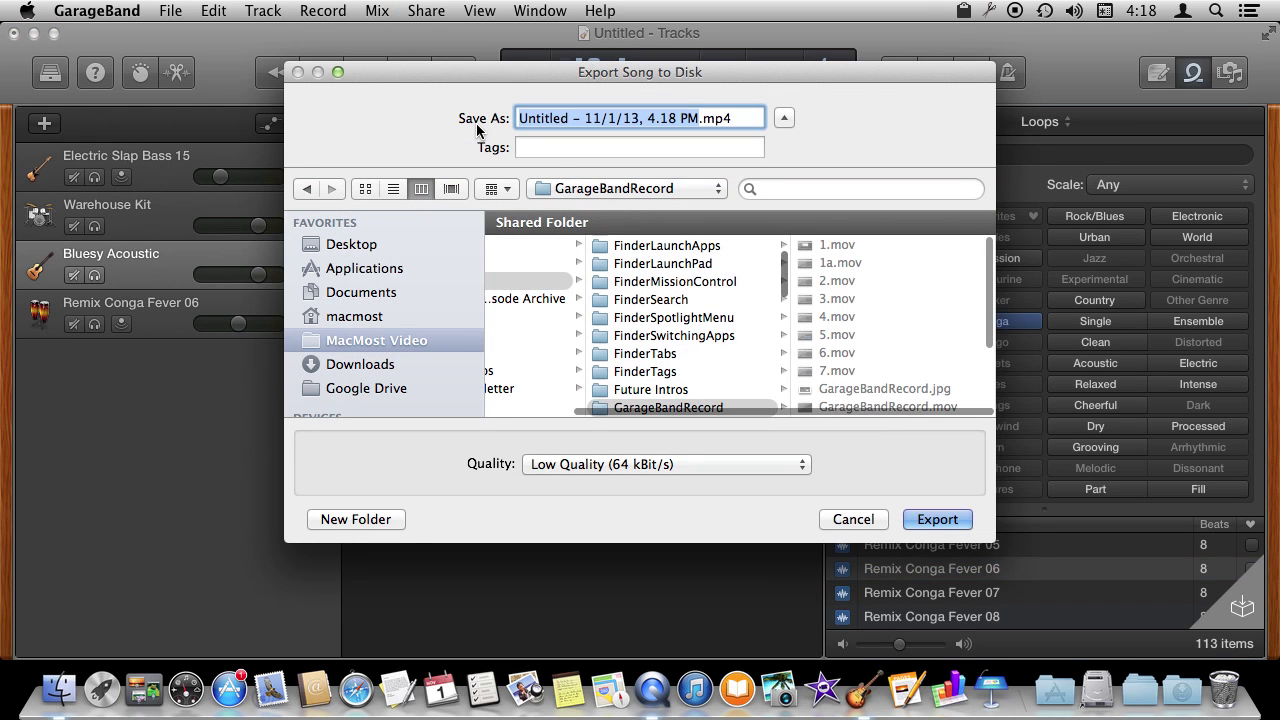
{"action": "left_click", "coordinate": [854, 519]}
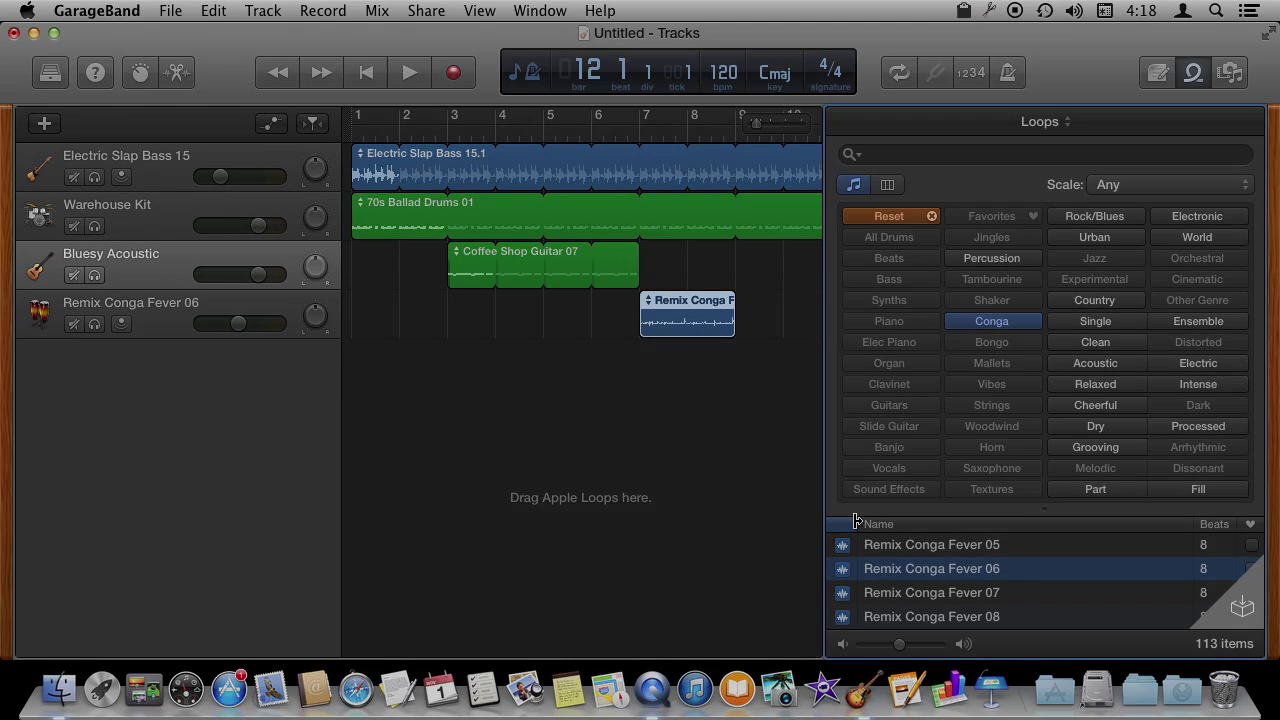